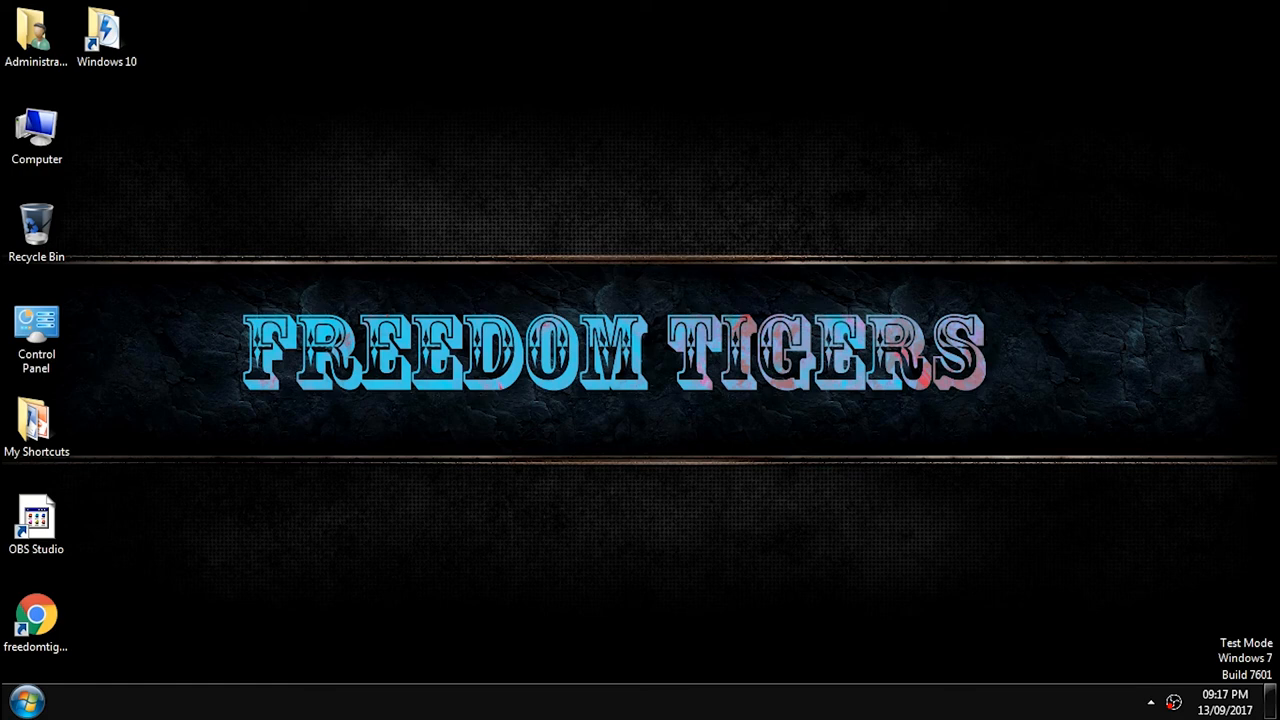
# Open the Computer window and view the properties of Removable Disk (J:), placing the two windows side by side.
pyautogui.doubleClick(36, 132)
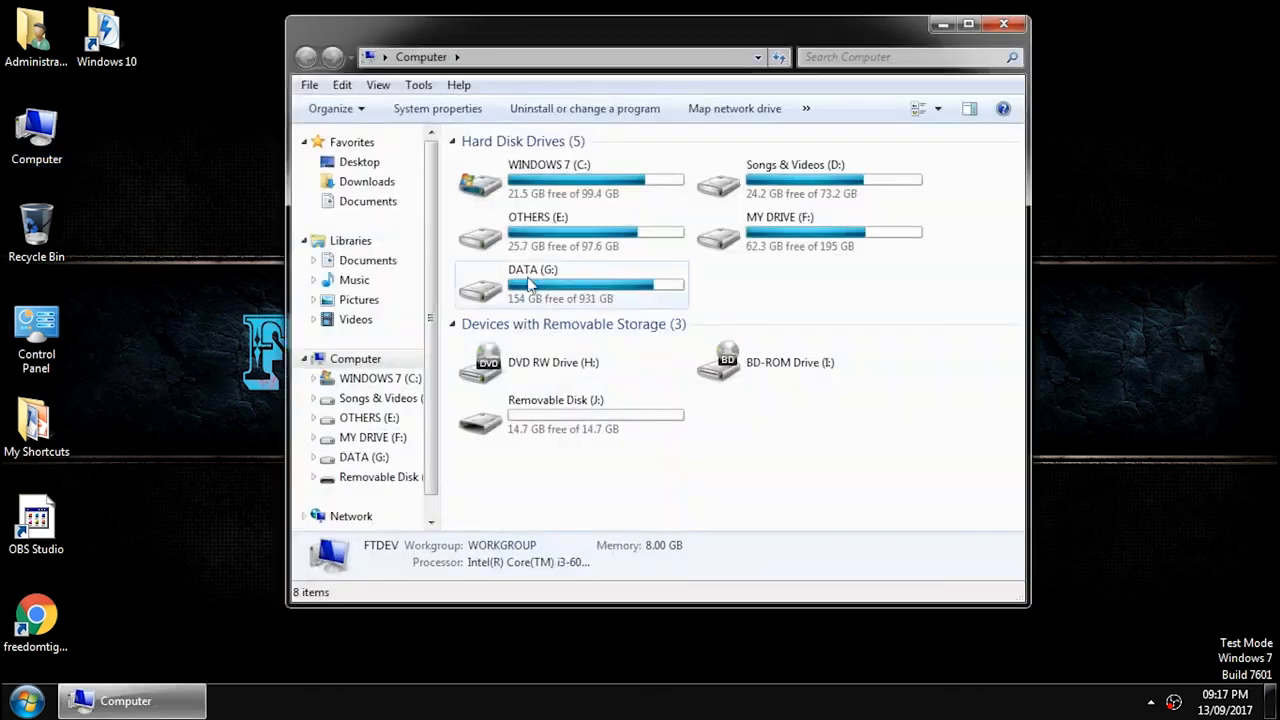
pyautogui.rightClick(543, 420)
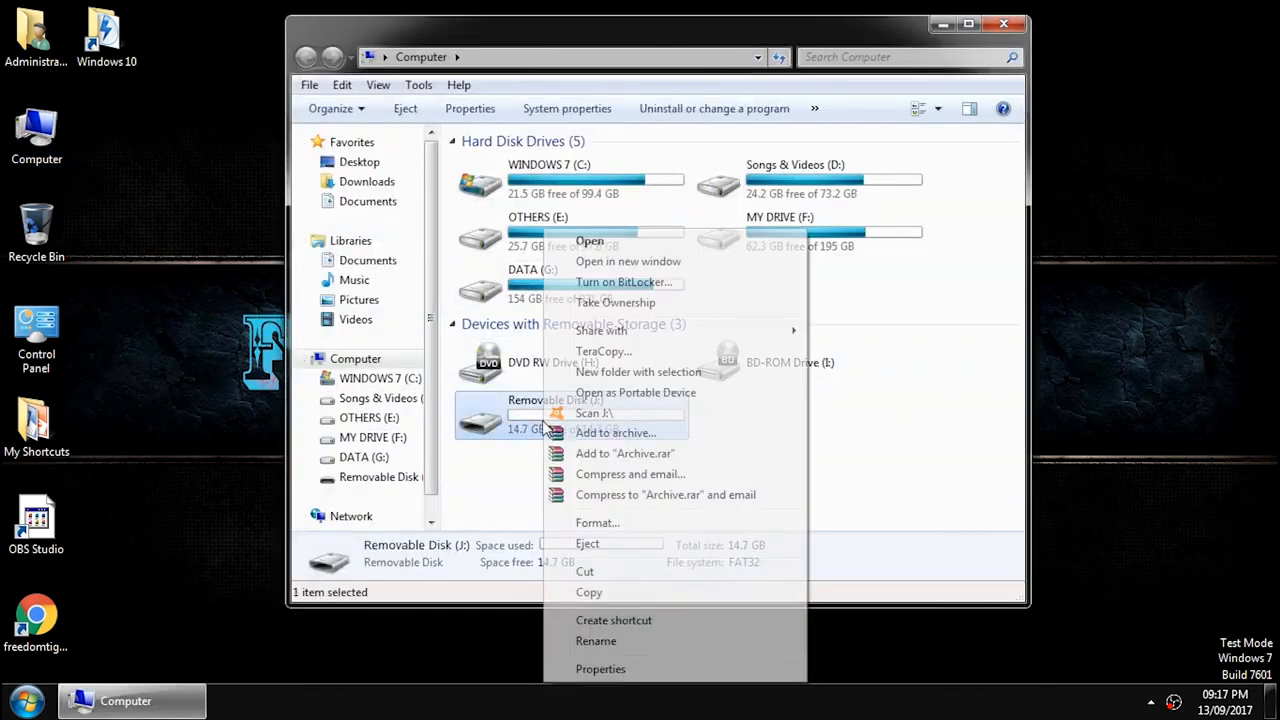
pyautogui.click(584, 668)
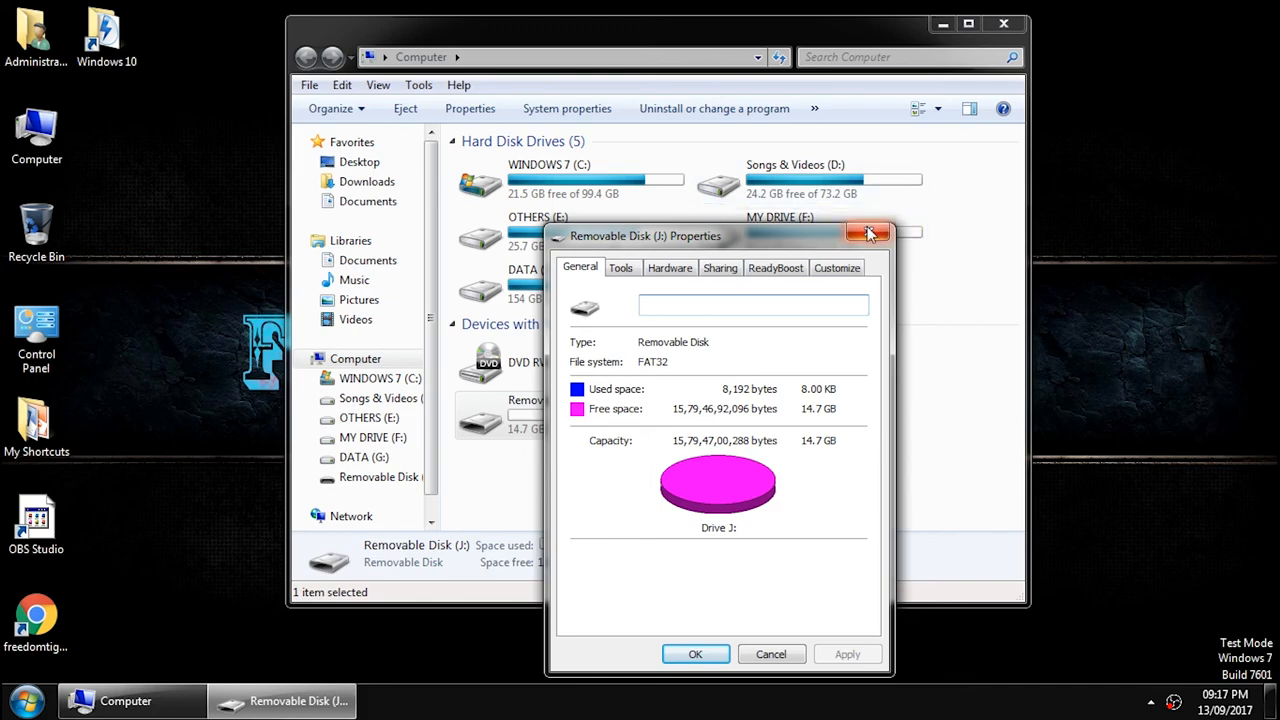
pyautogui.click(868, 232)
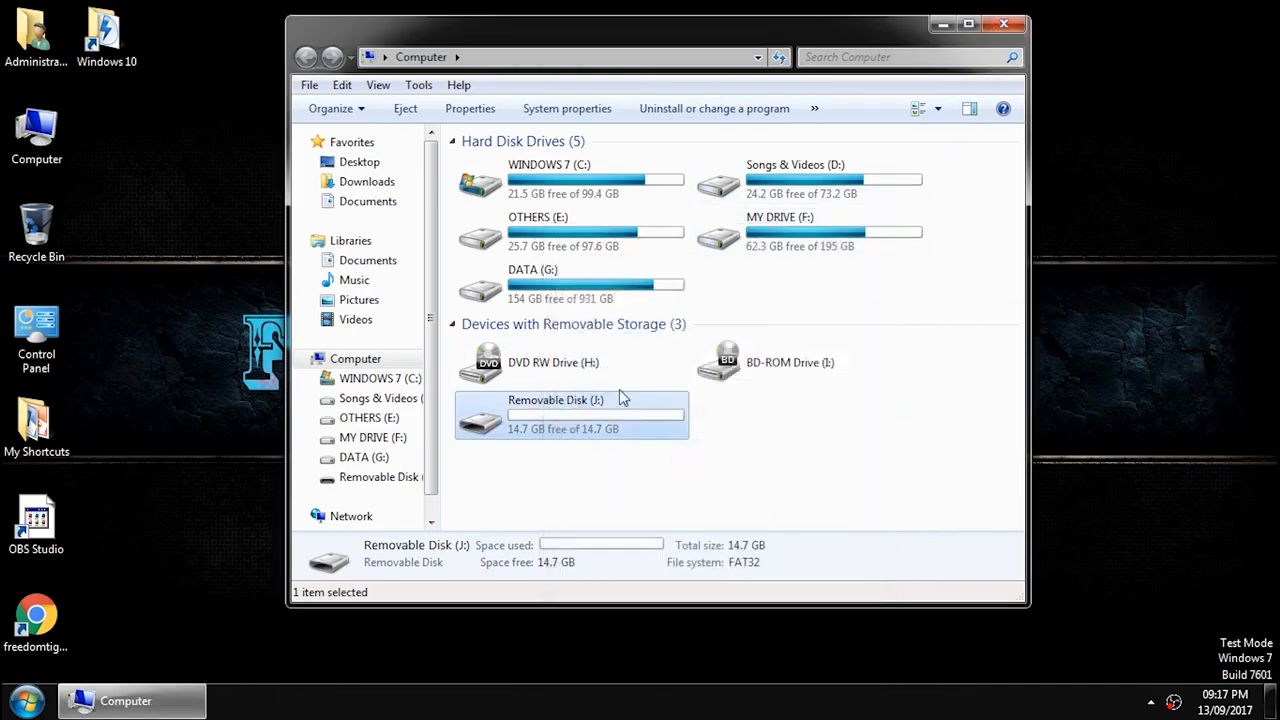
pyautogui.rightClick(555, 428)
pyautogui.click(610, 669)
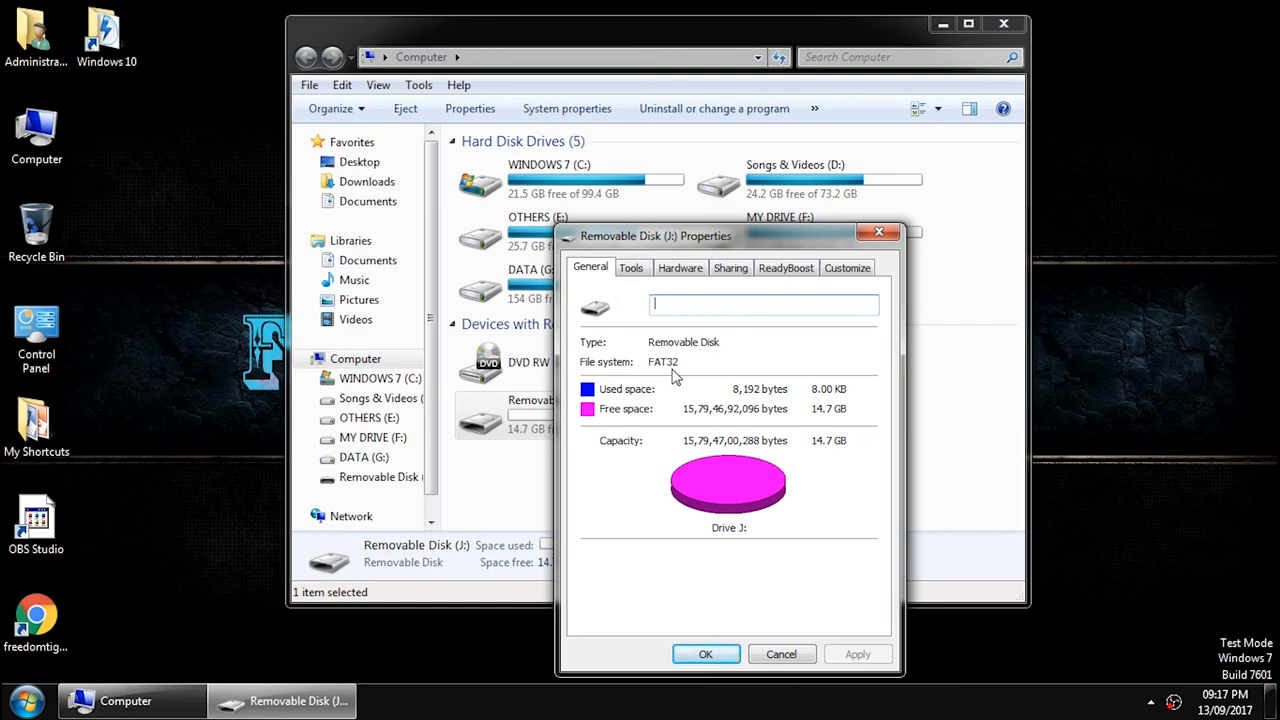
pyautogui.moveTo(697, 245); pyautogui.dragTo(156, 151)
pyautogui.moveTo(314, 32); pyautogui.dragTo(420, 38)
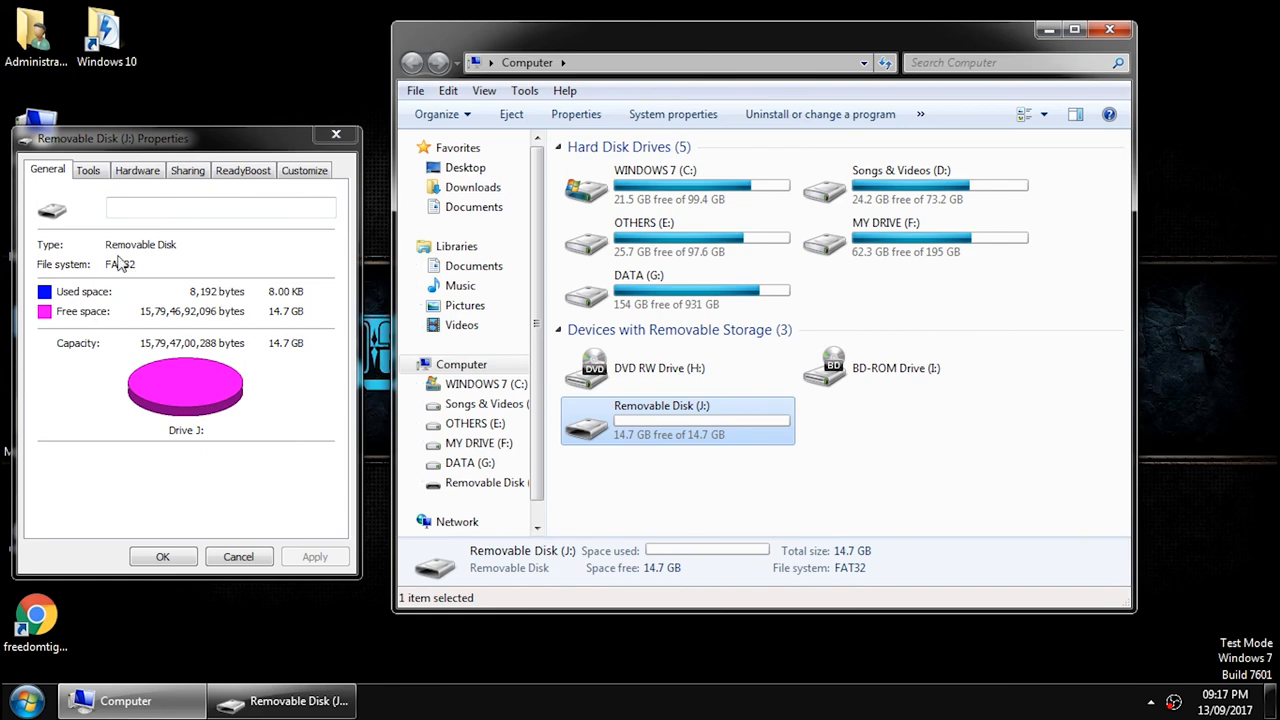
pyautogui.rightClick(720, 188)
pyautogui.click(740, 362)
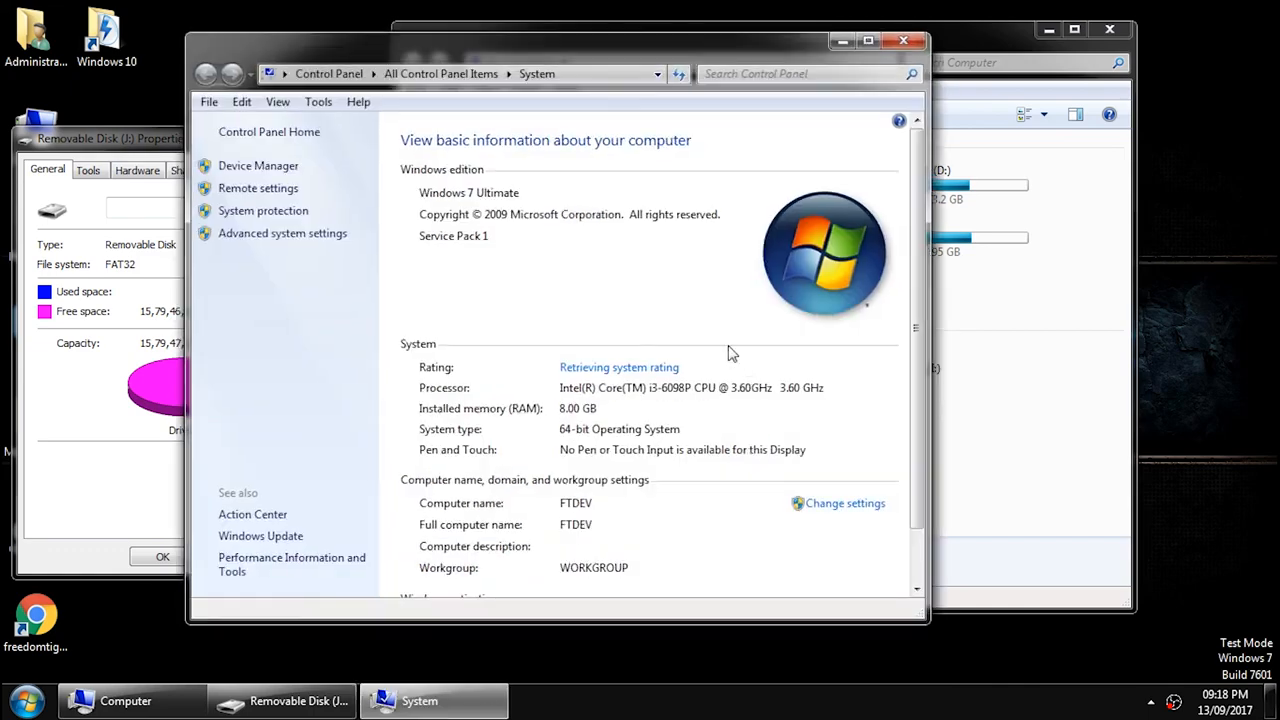
pyautogui.click(903, 40)
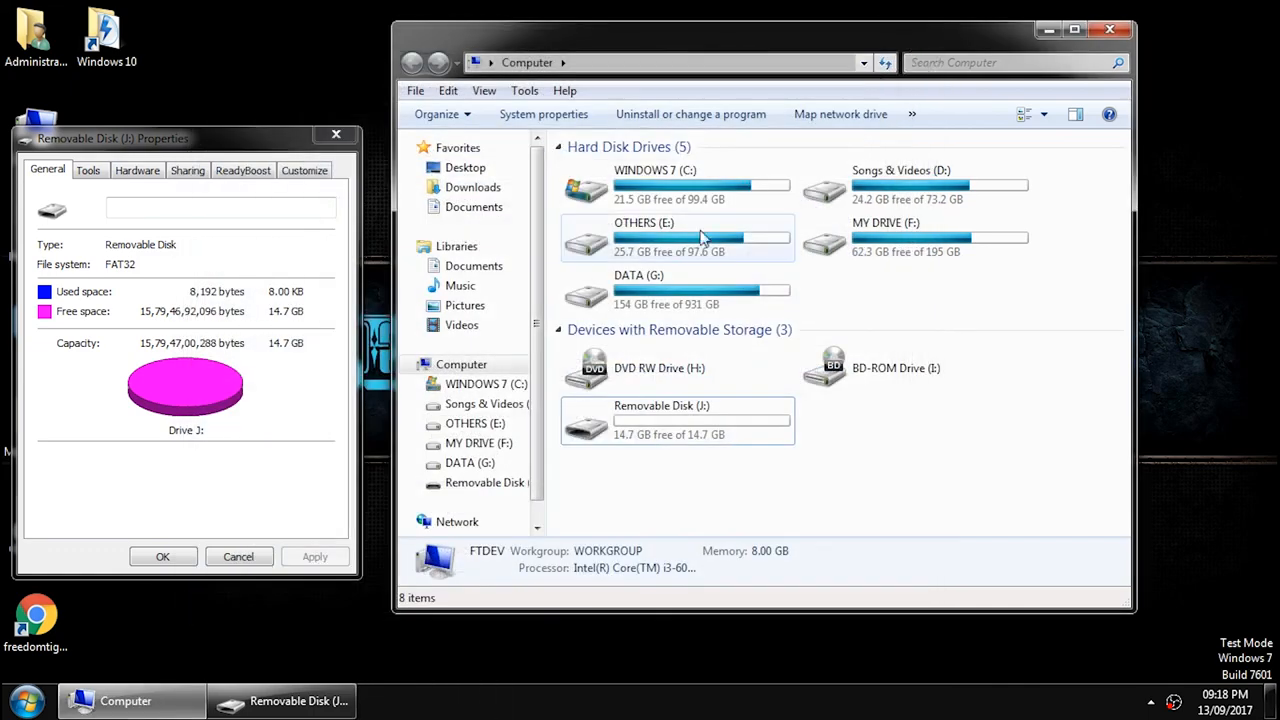
# Check the file system in the WINDOWS 7 (C:) drive's properties, and close both drives' property windows.
pyautogui.rightClick(650, 200)
pyautogui.click(694, 584)
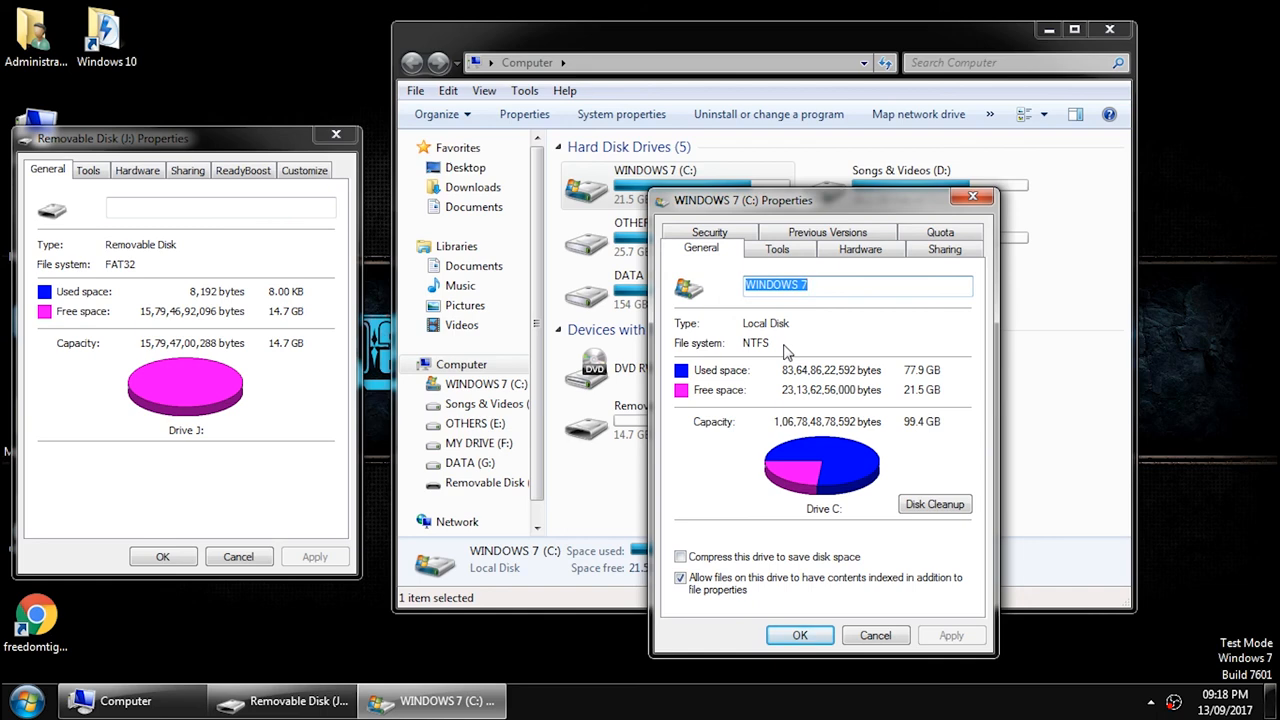
pyautogui.click(977, 200)
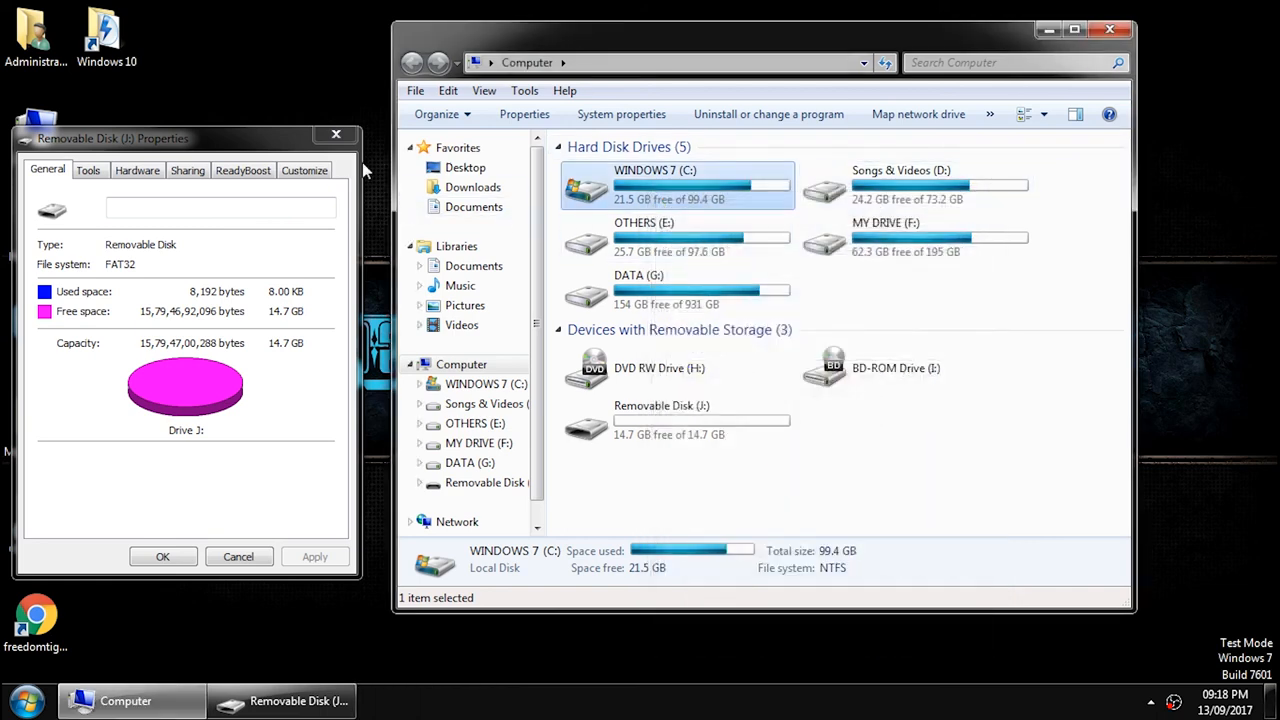
pyautogui.click(336, 134)
pyautogui.rightClick(231, 147)
pyautogui.click(245, 193)
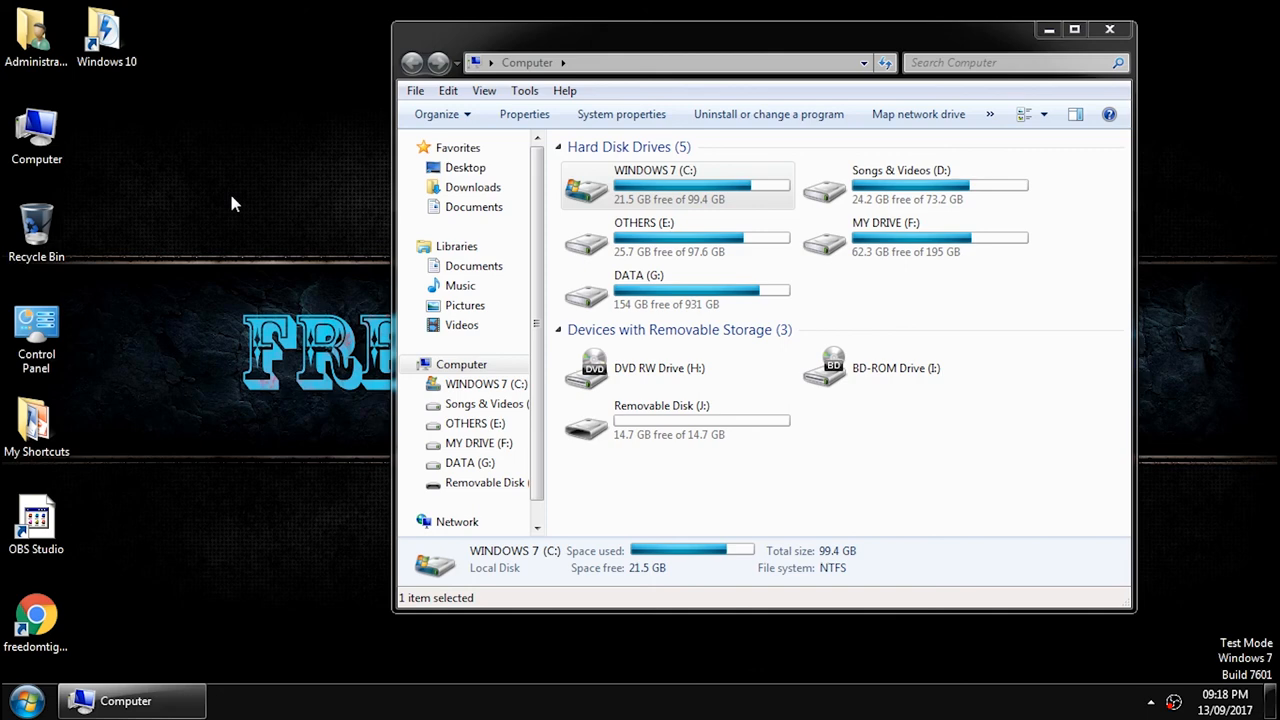
pyautogui.rightClick(231, 199)
pyautogui.click(276, 250)
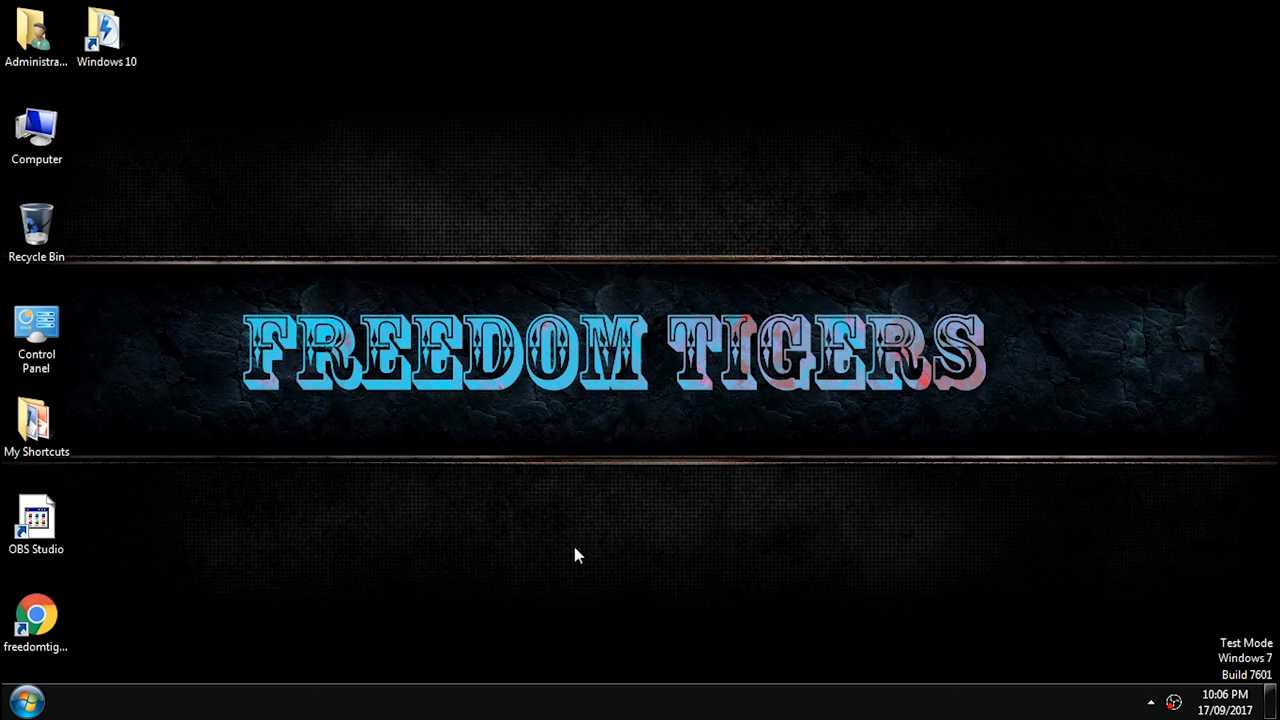
# Examine the Device Manager and Disk Management sections of Computer Management, and close it.
pyautogui.rightClick(42, 128)
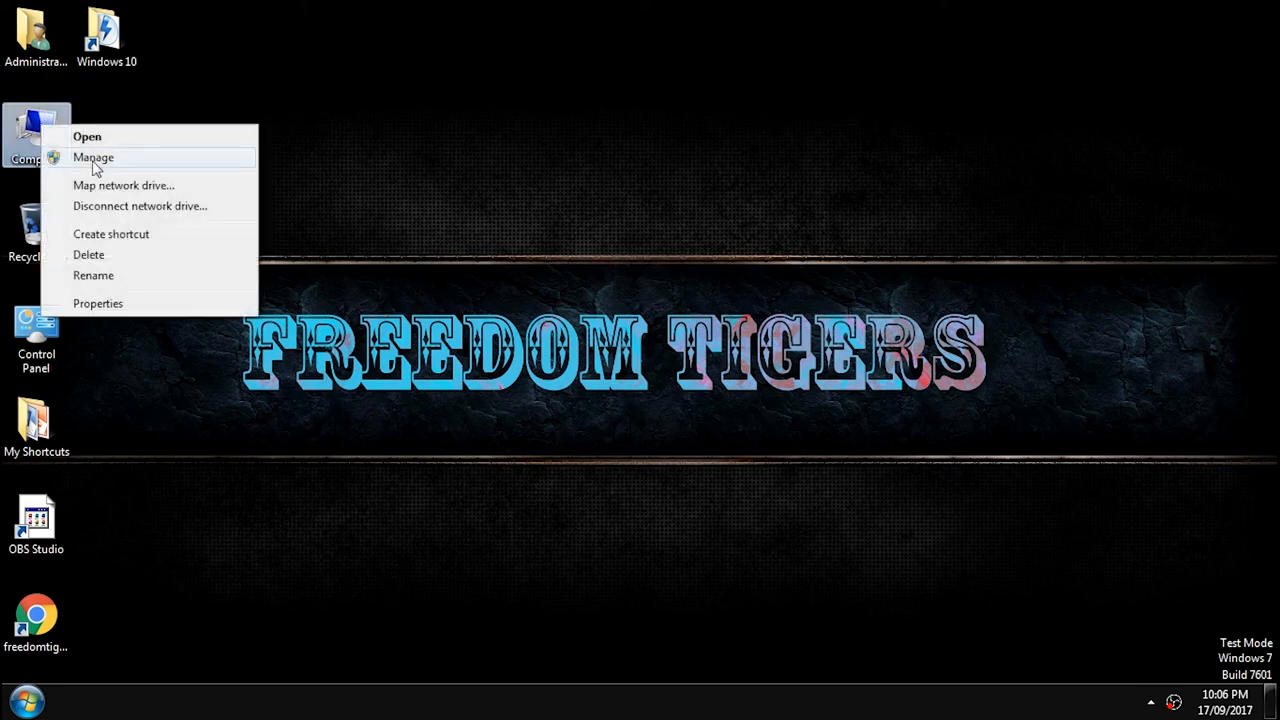
pyautogui.click(94, 160)
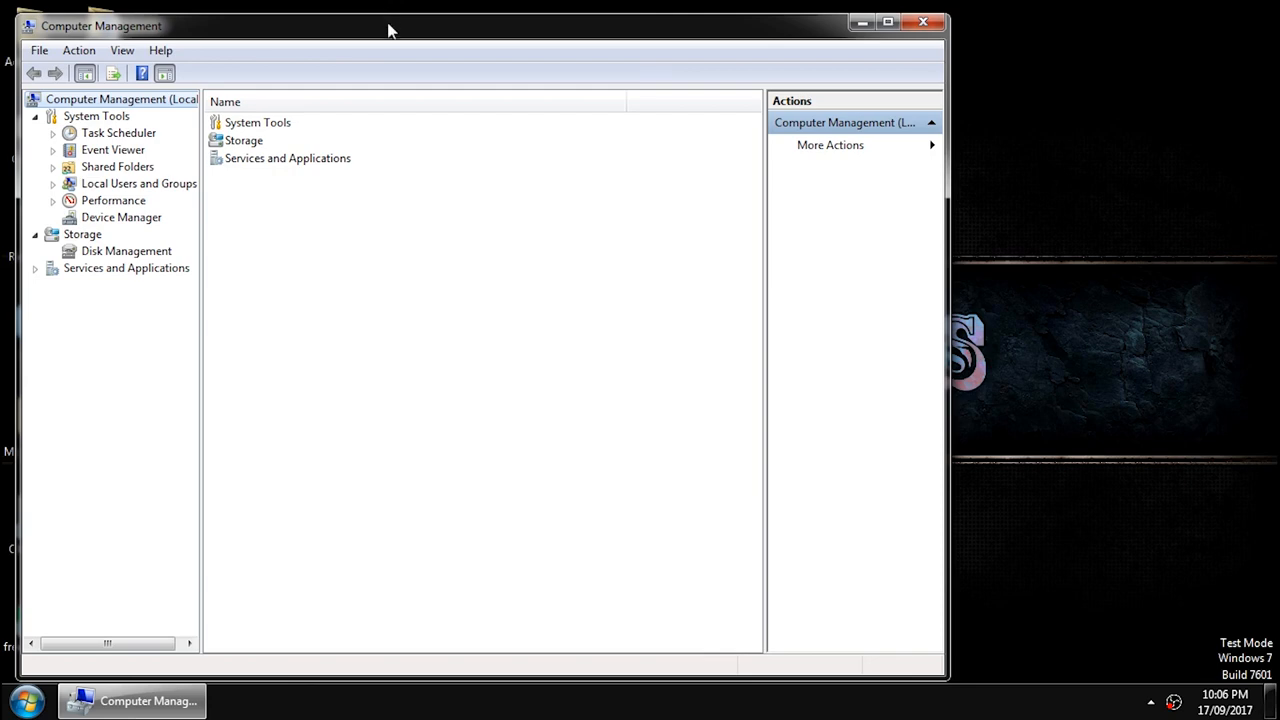
pyautogui.doubleClick(390, 24)
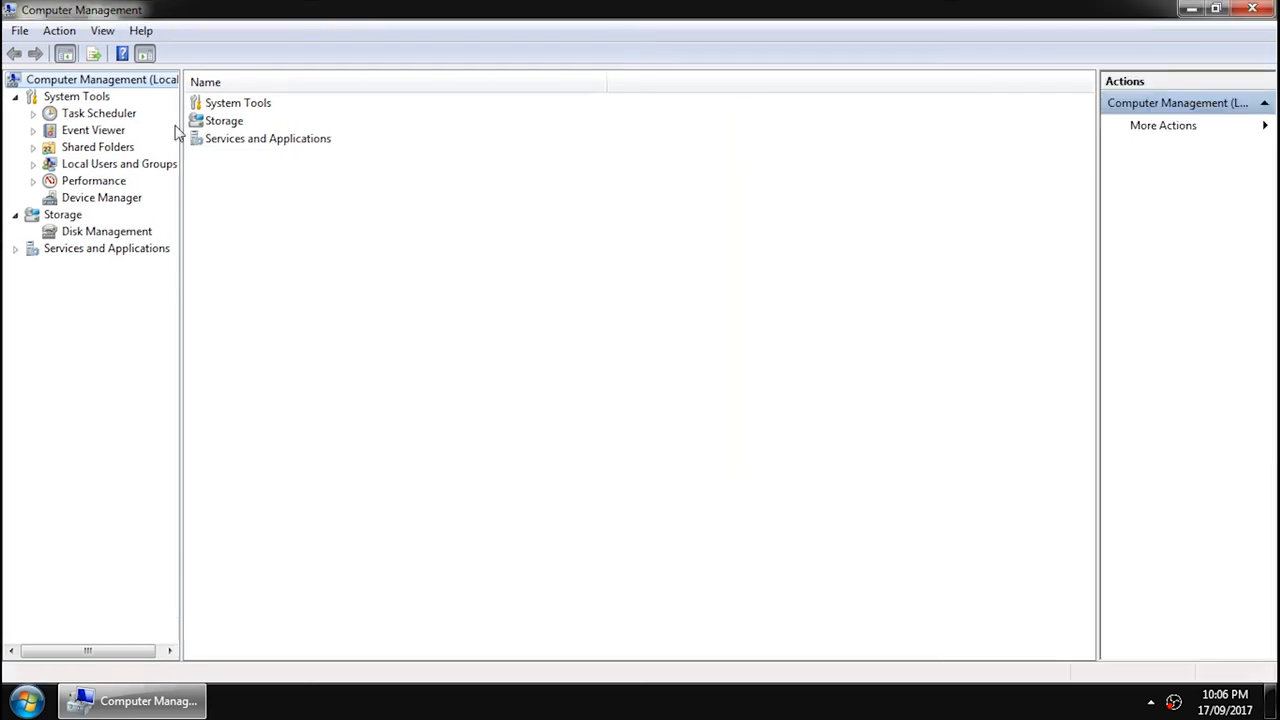
pyautogui.click(127, 200)
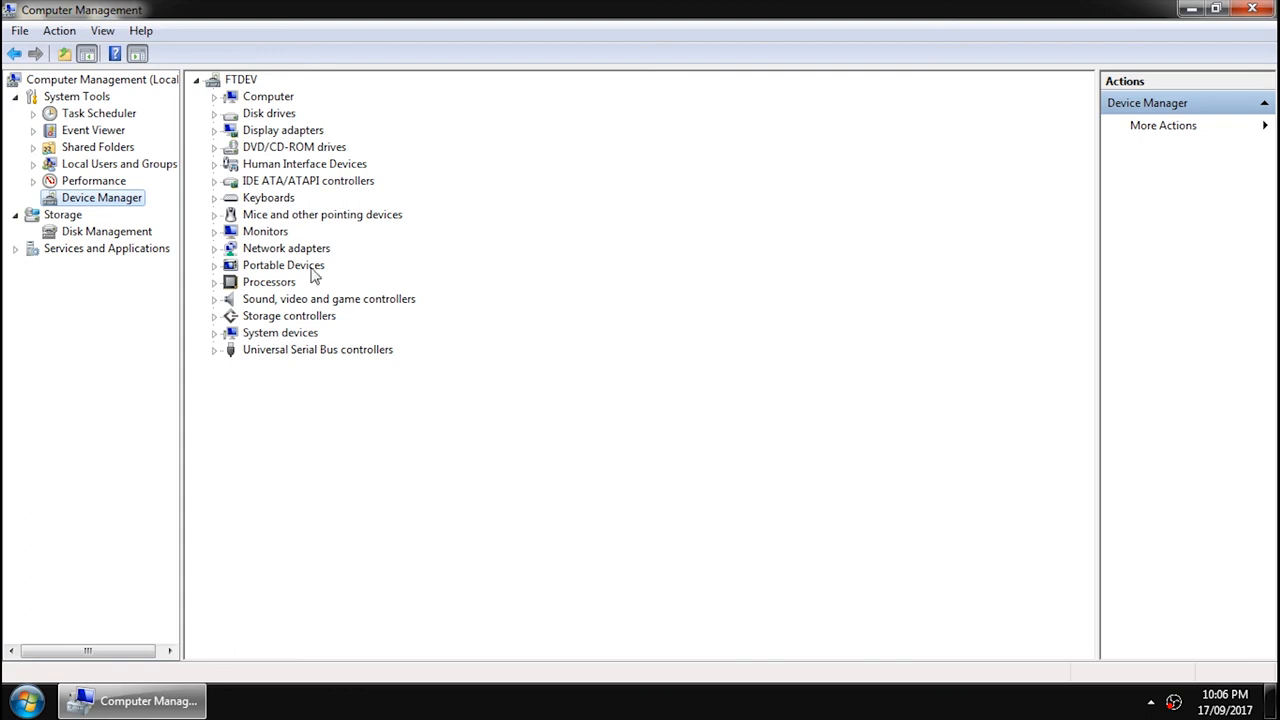
pyautogui.click(107, 231)
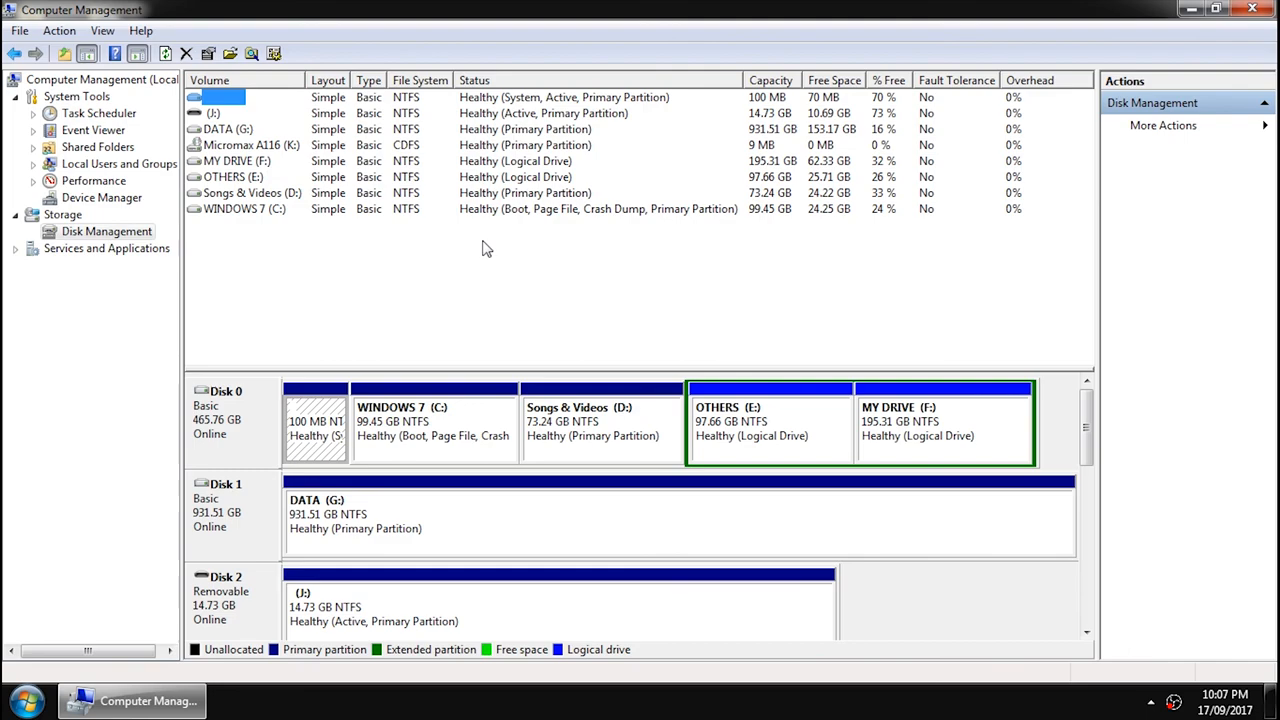
pyautogui.click(1268, 8)
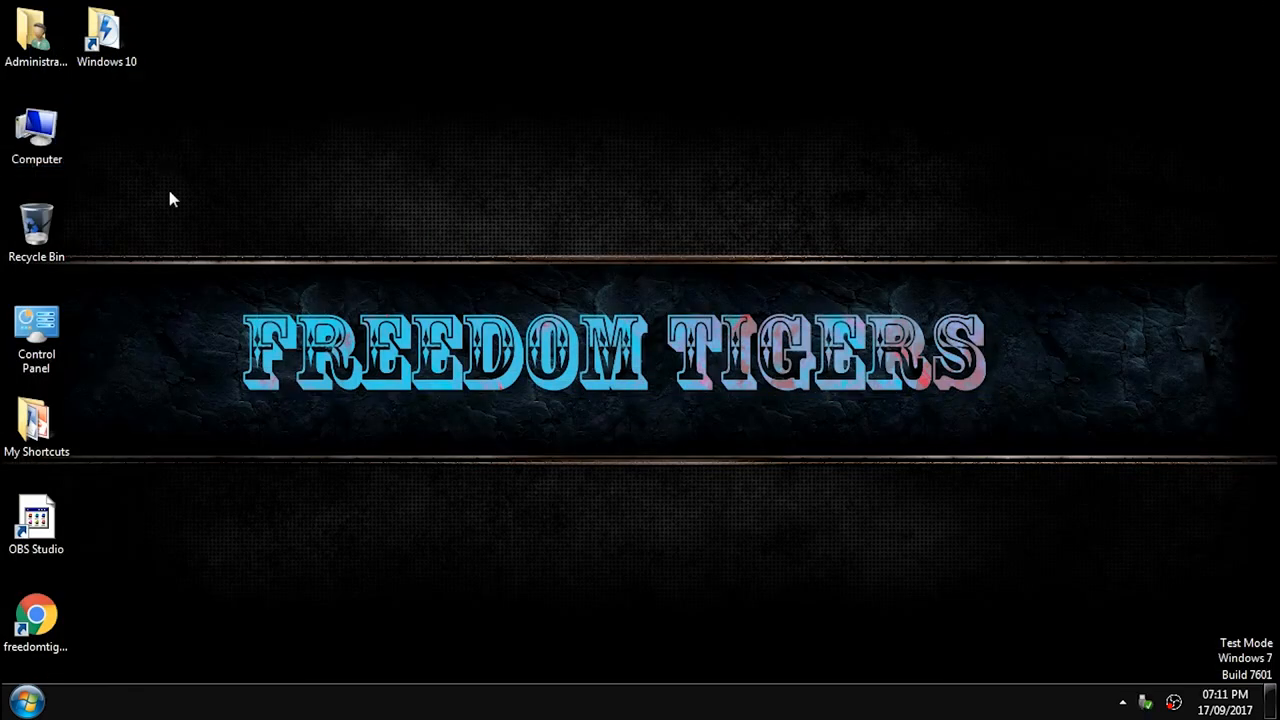
# Check the removable drive (J:) among the volumes in Disk Management, and close Computer Management.
pyautogui.rightClick(50, 128)
pyautogui.click(72, 163)
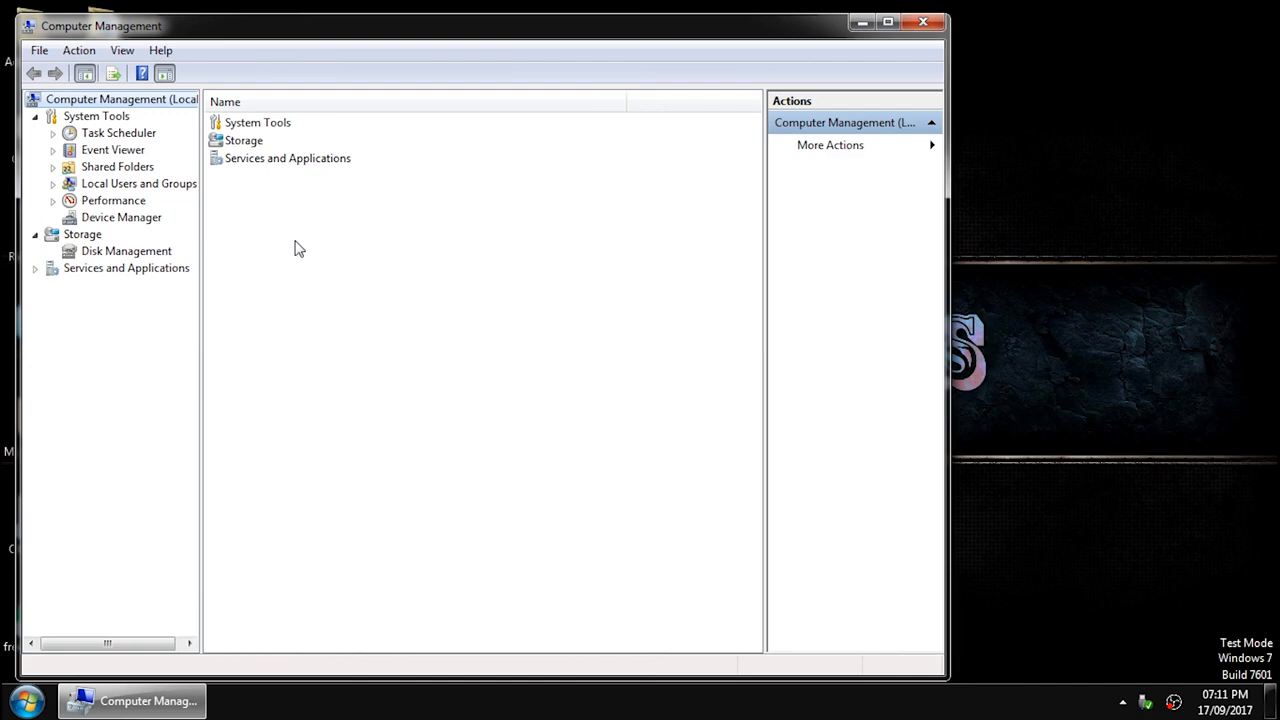
pyautogui.click(103, 255)
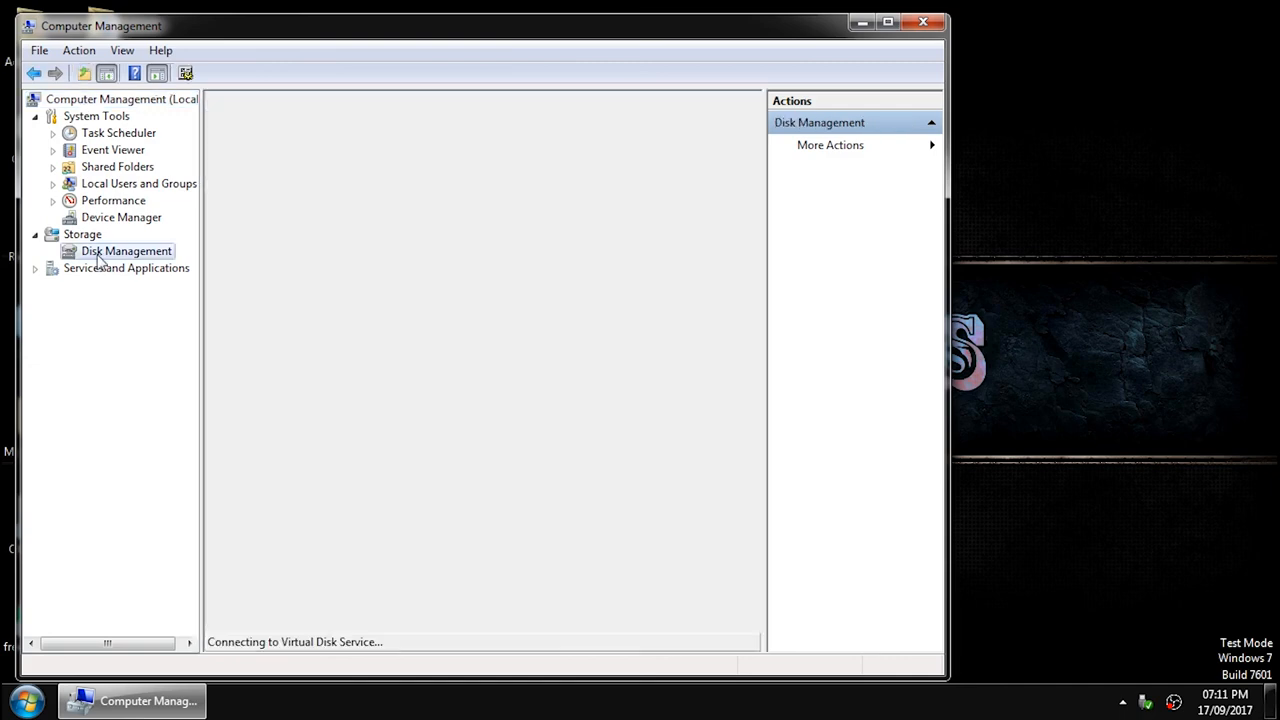
pyautogui.doubleClick(305, 29)
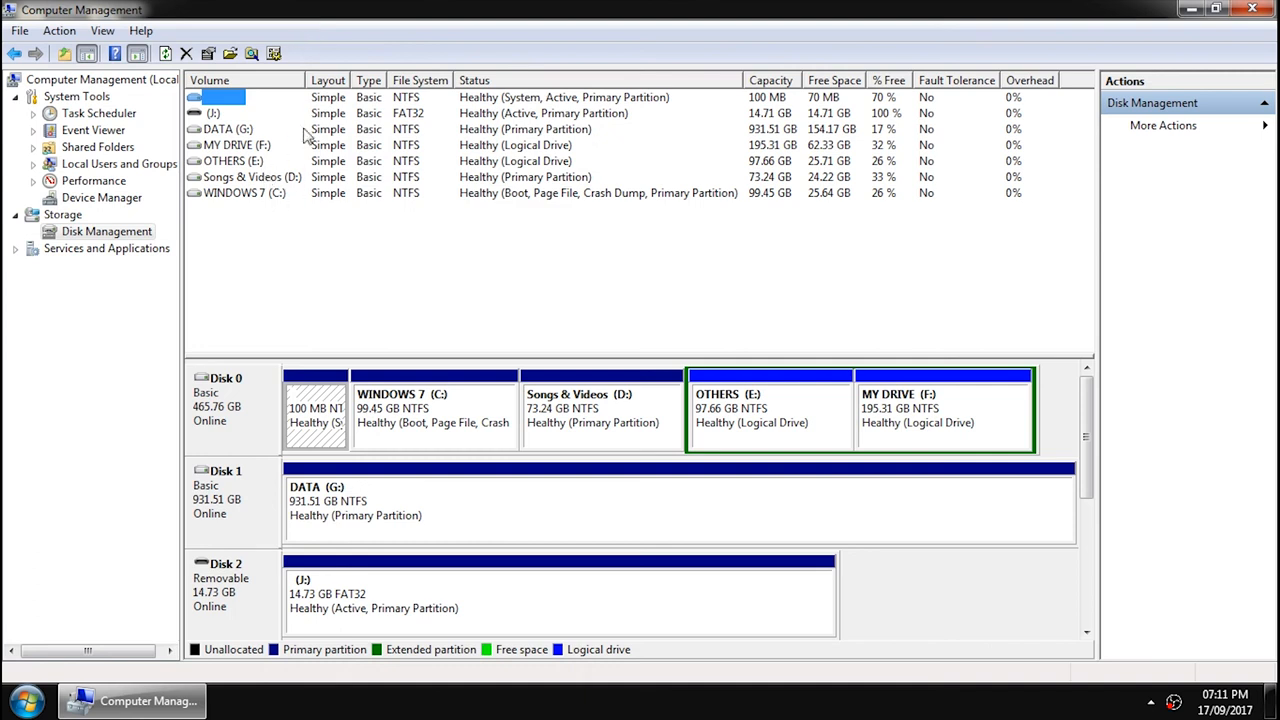
pyautogui.click(199, 115)
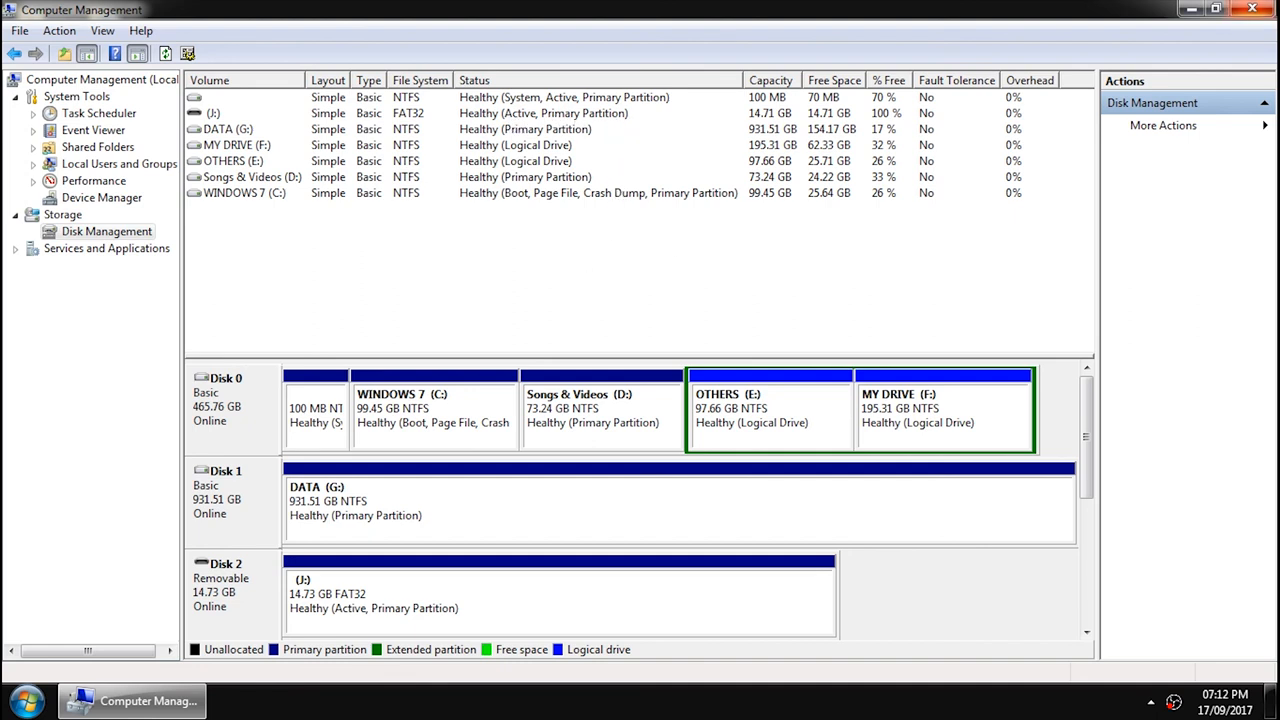
pyautogui.click(1254, 9)
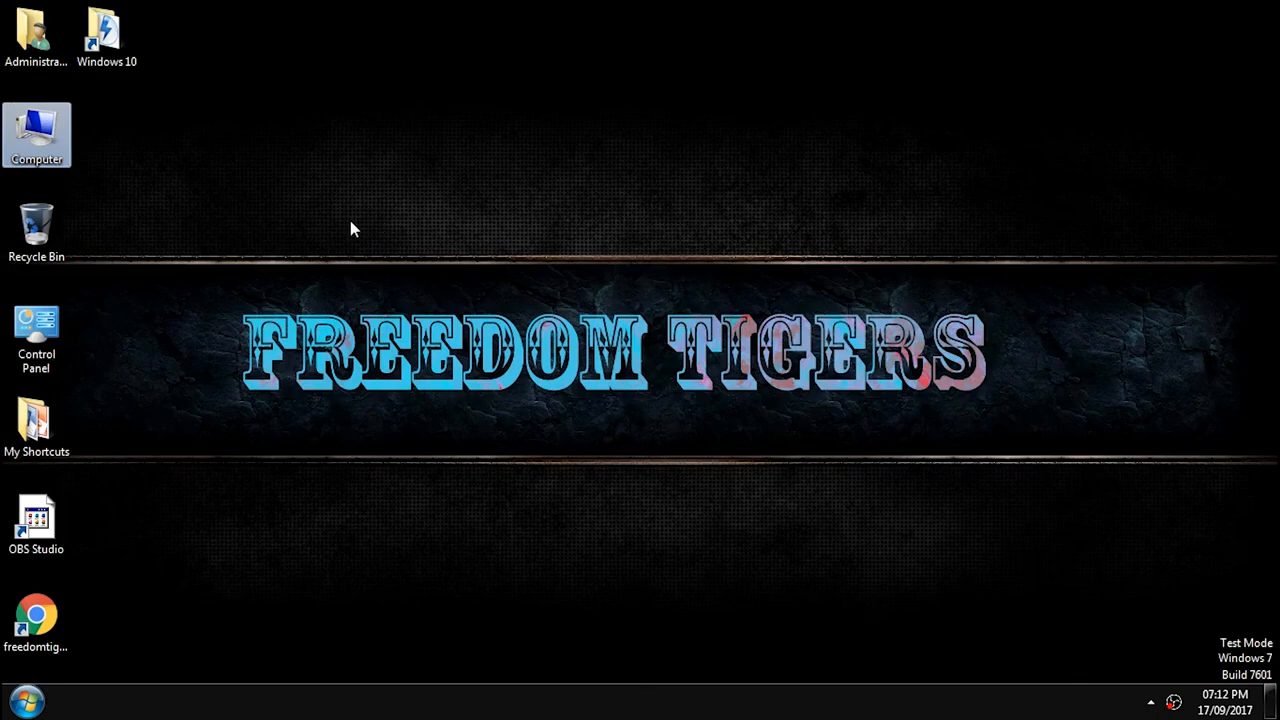
pyautogui.rightClick(350, 229)
pyautogui.click(383, 274)
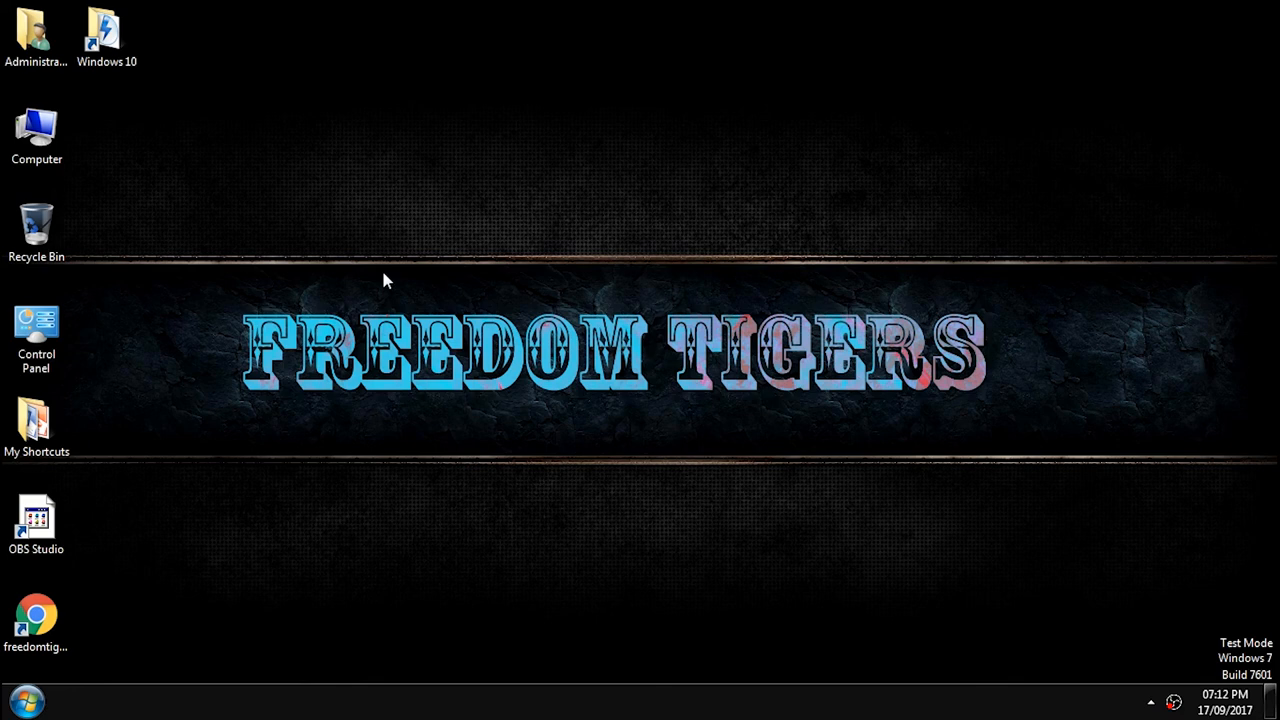
# Search for cmd and run it as administrator.
pyautogui.click(27, 703)
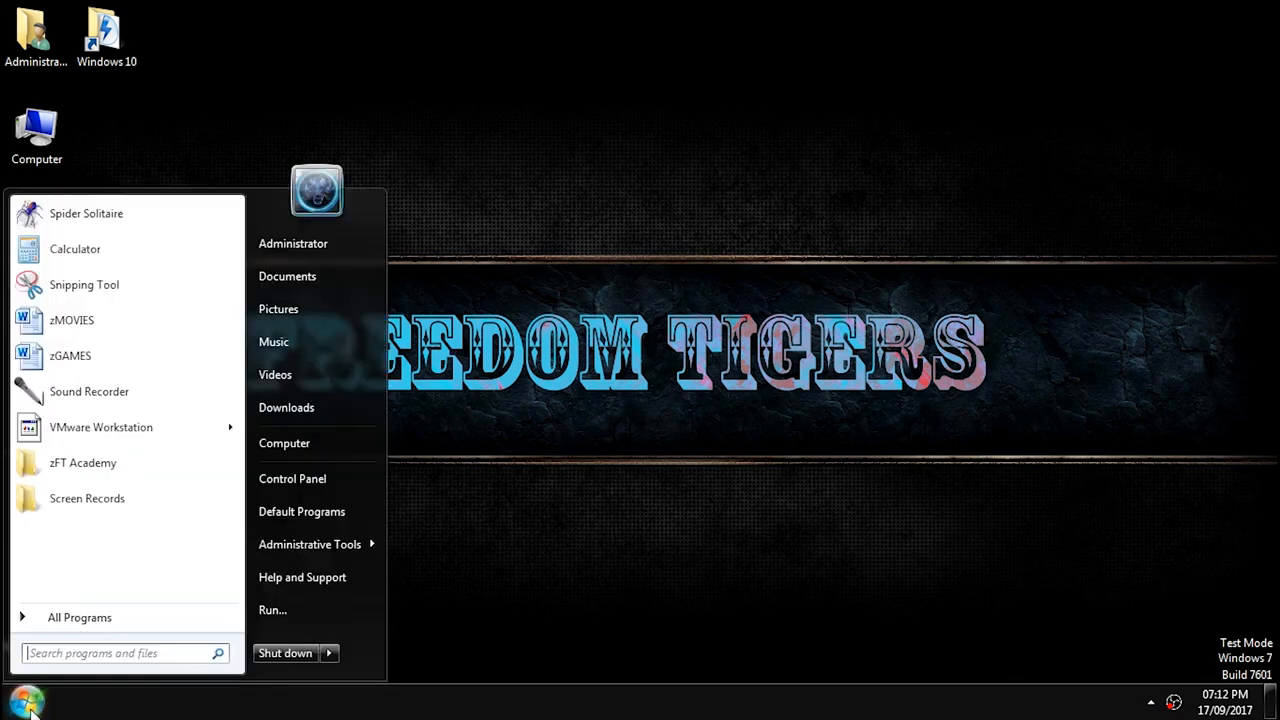
pyautogui.click(109, 654)
pyautogui.write('cmd')
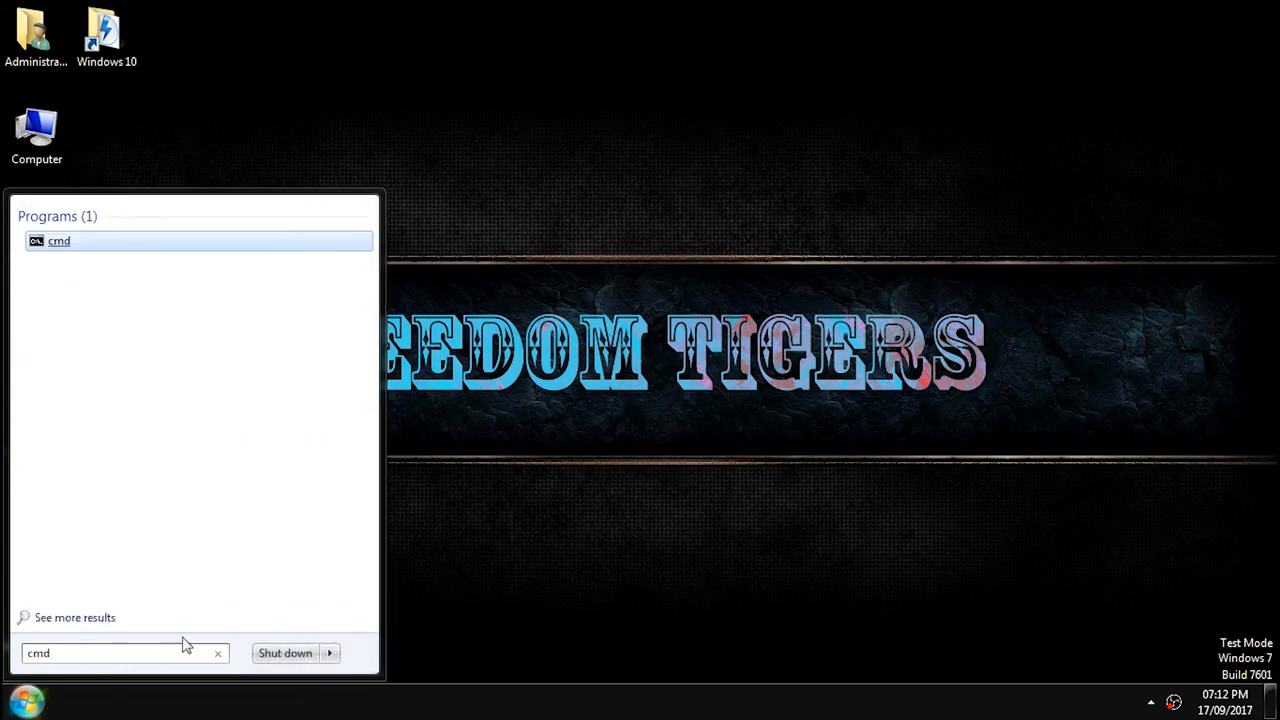
pyautogui.rightClick(57, 252)
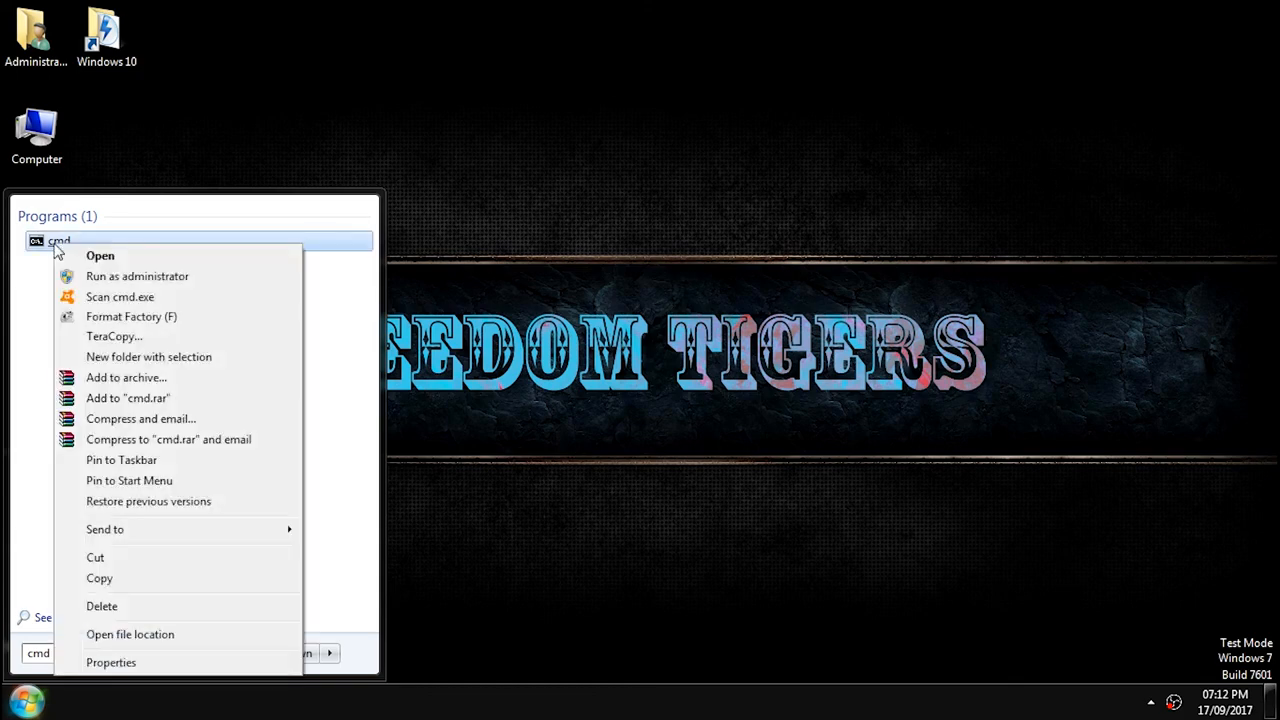
pyautogui.click(122, 278)
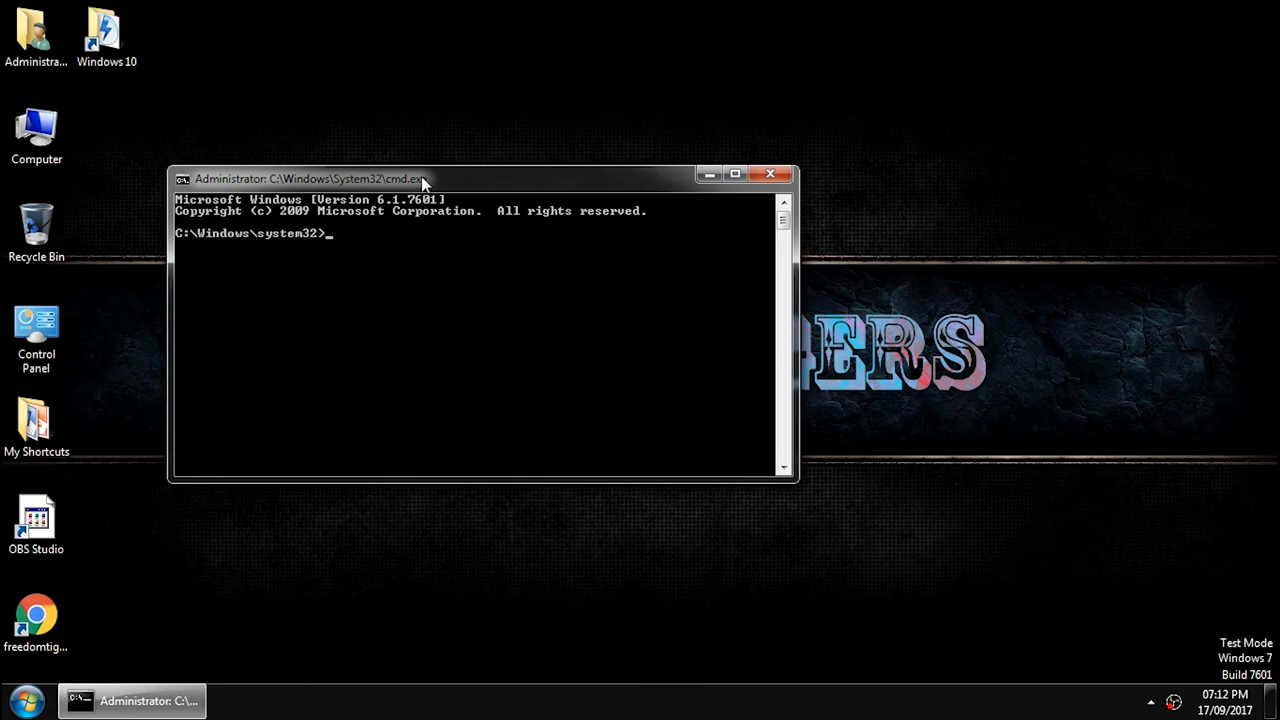
# Start diskpart in the command prompt and run list disk to show the connected disks.
pyautogui.press('super+Left')
pyautogui.press('super+Right')
pyautogui.write('part')
pyautogui.press('Return')
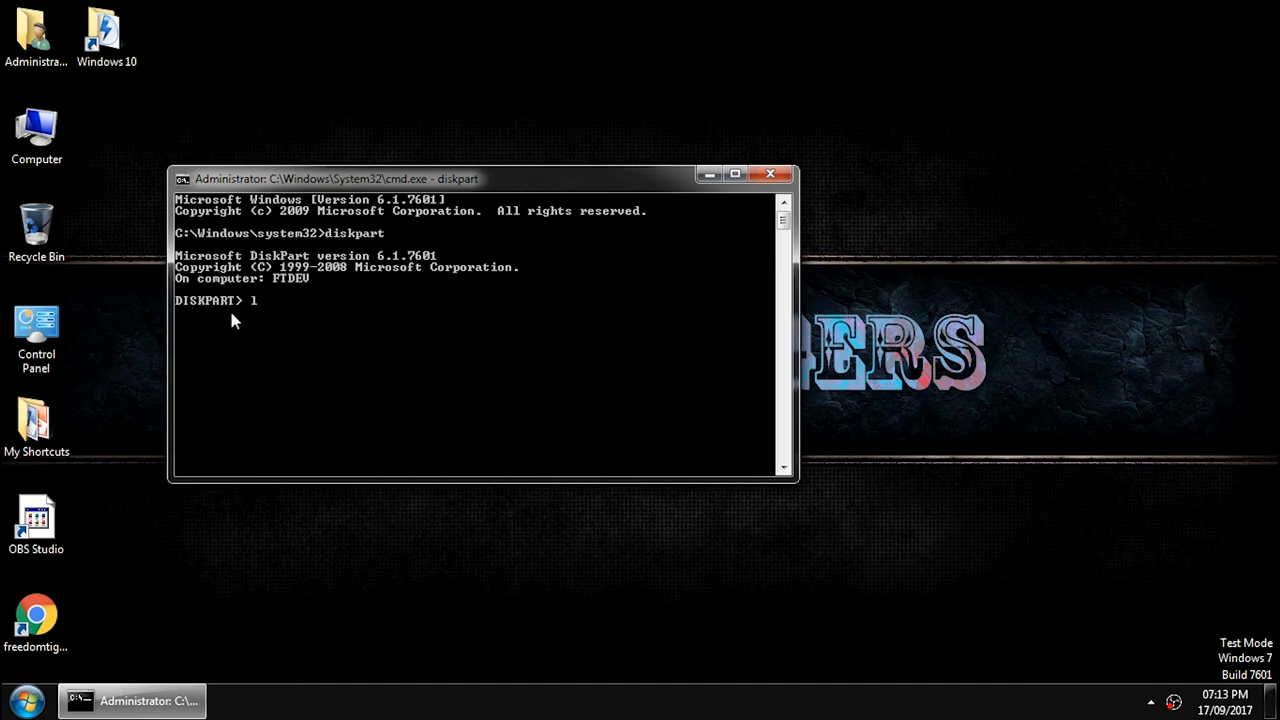
pyautogui.write('st disk')
pyautogui.press('Return')
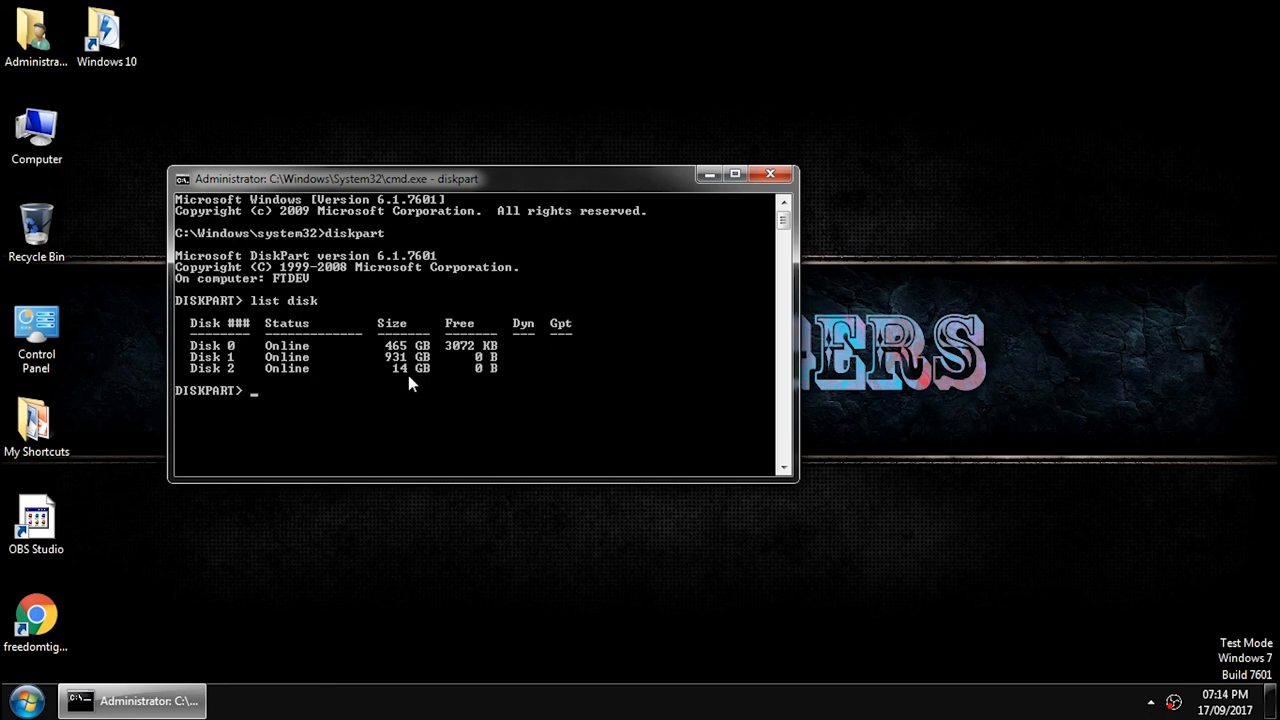
# Select disk 2 in DiskPart and erase it with the clean command.
pyautogui.write('select disk')
pyautogui.press('Return')
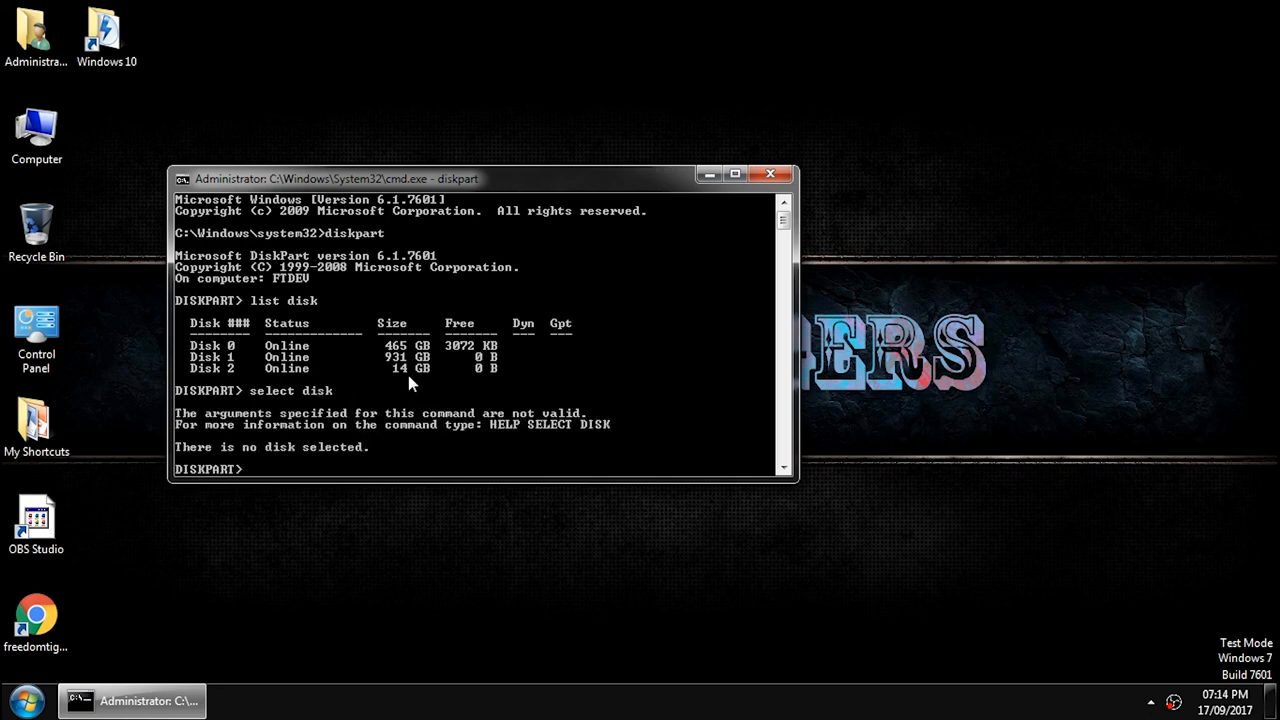
pyautogui.press('Up')
pyautogui.write('2')
pyautogui.press('Return')
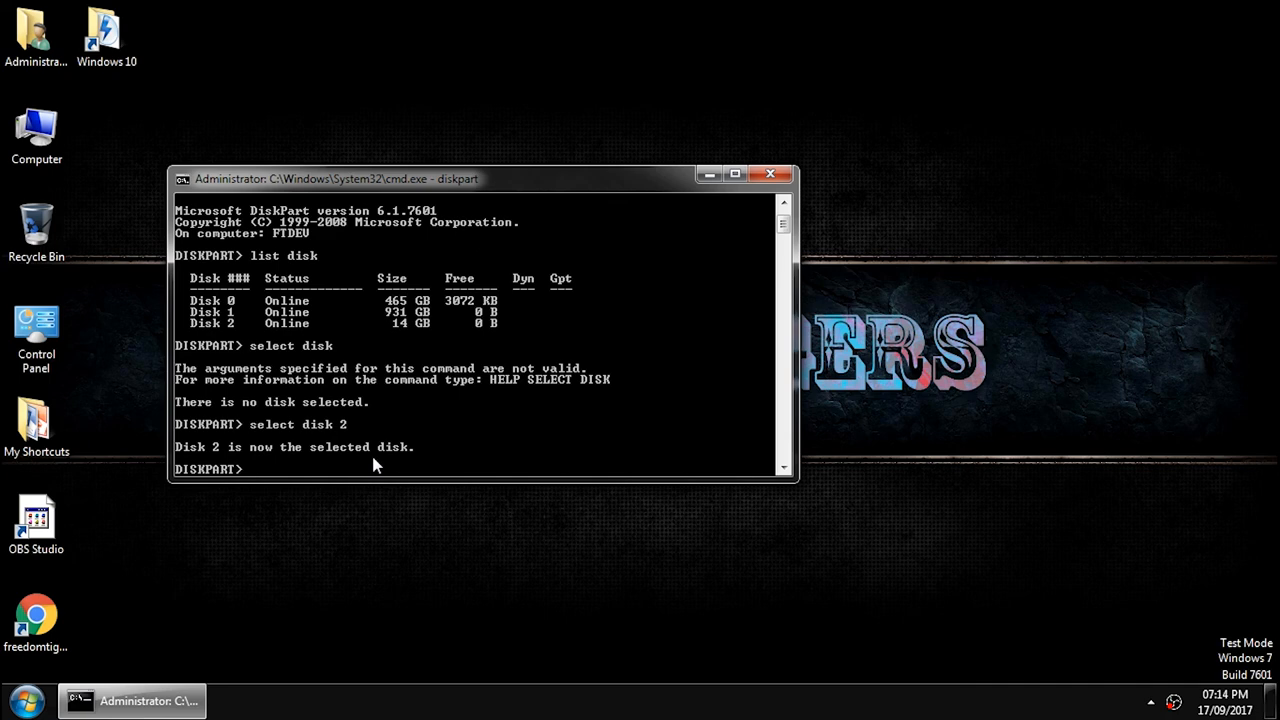
pyautogui.write('clean')
pyautogui.press('Return')
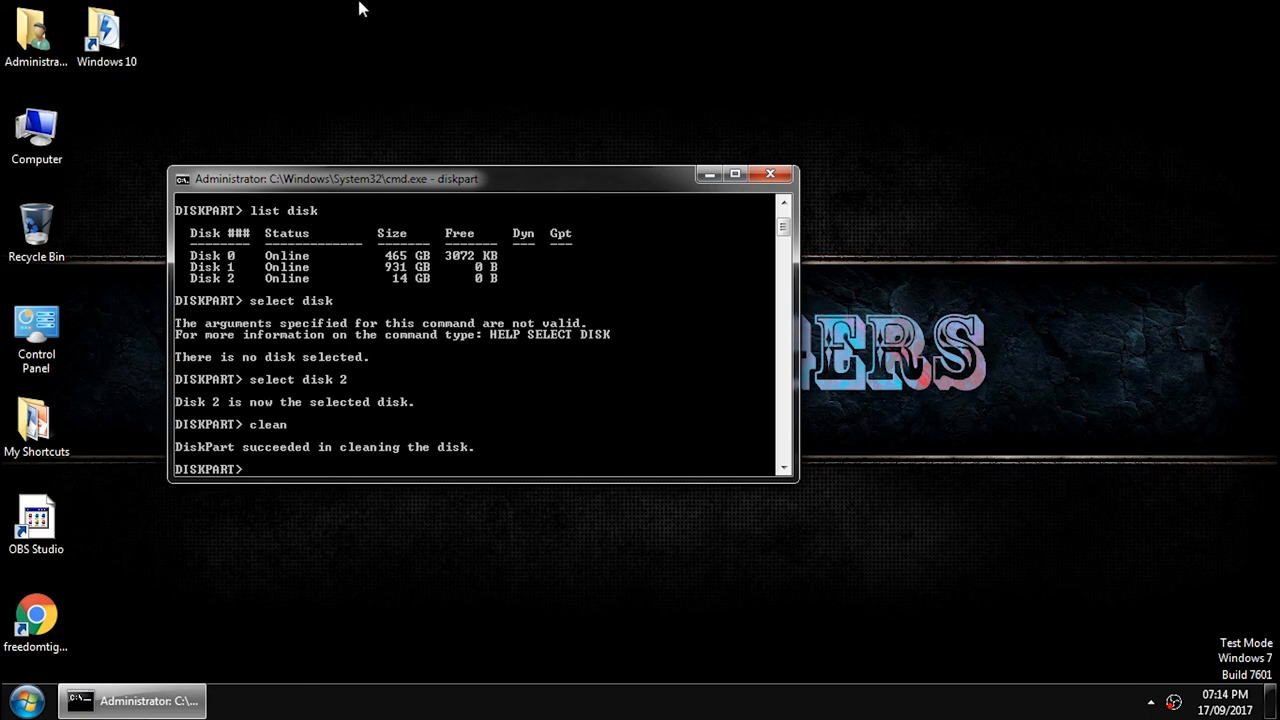
# Try to open Removable Disk (J:) from the Computer window, and close the window.
pyautogui.doubleClick(36, 135)
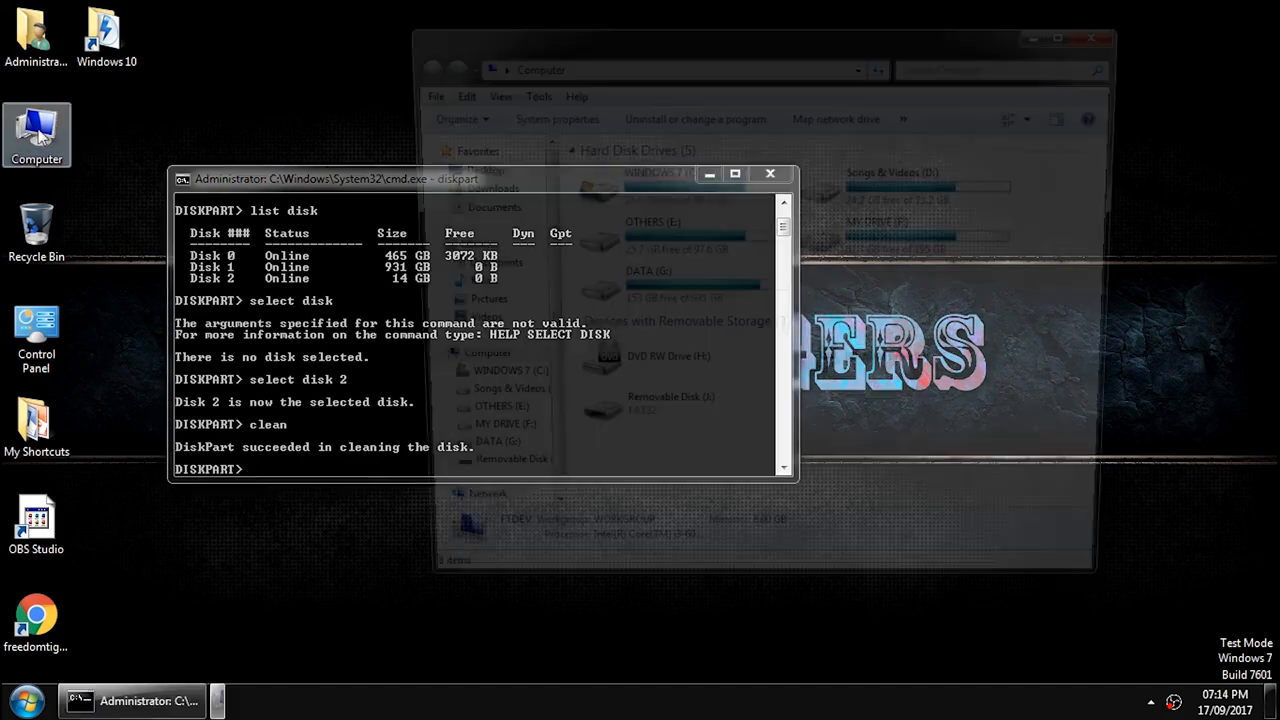
pyautogui.doubleClick(628, 436)
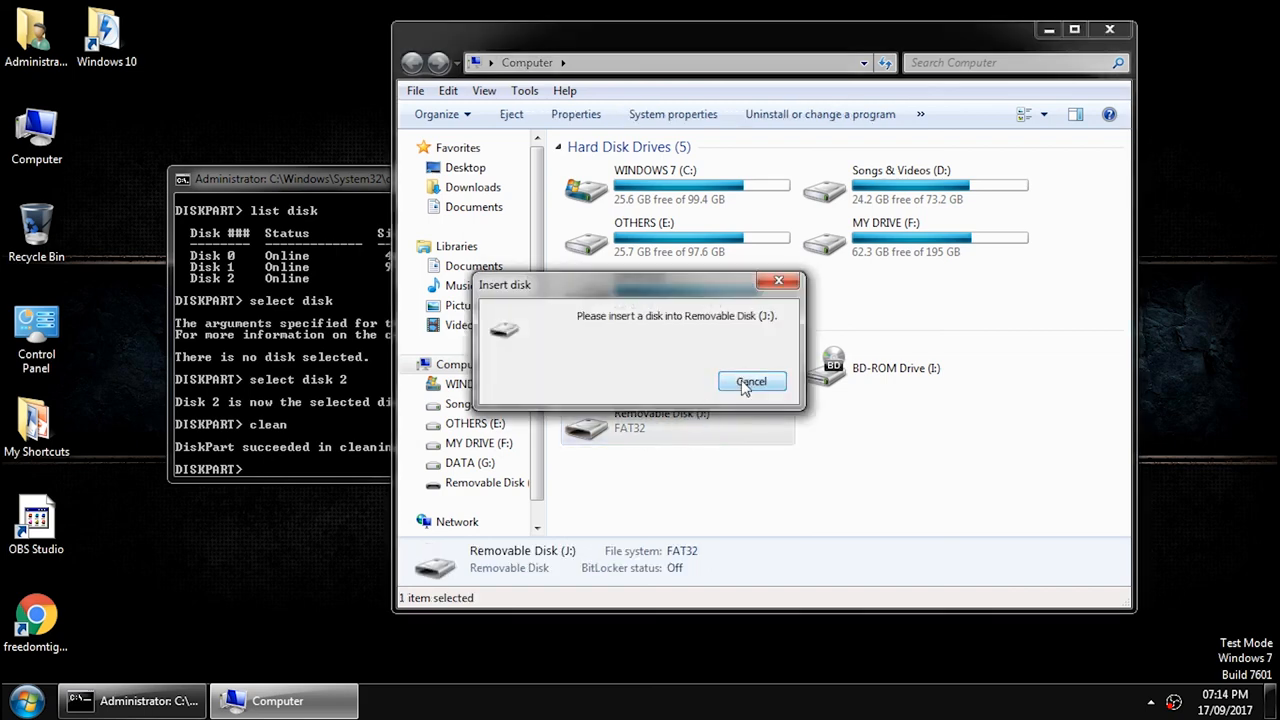
pyautogui.click(750, 382)
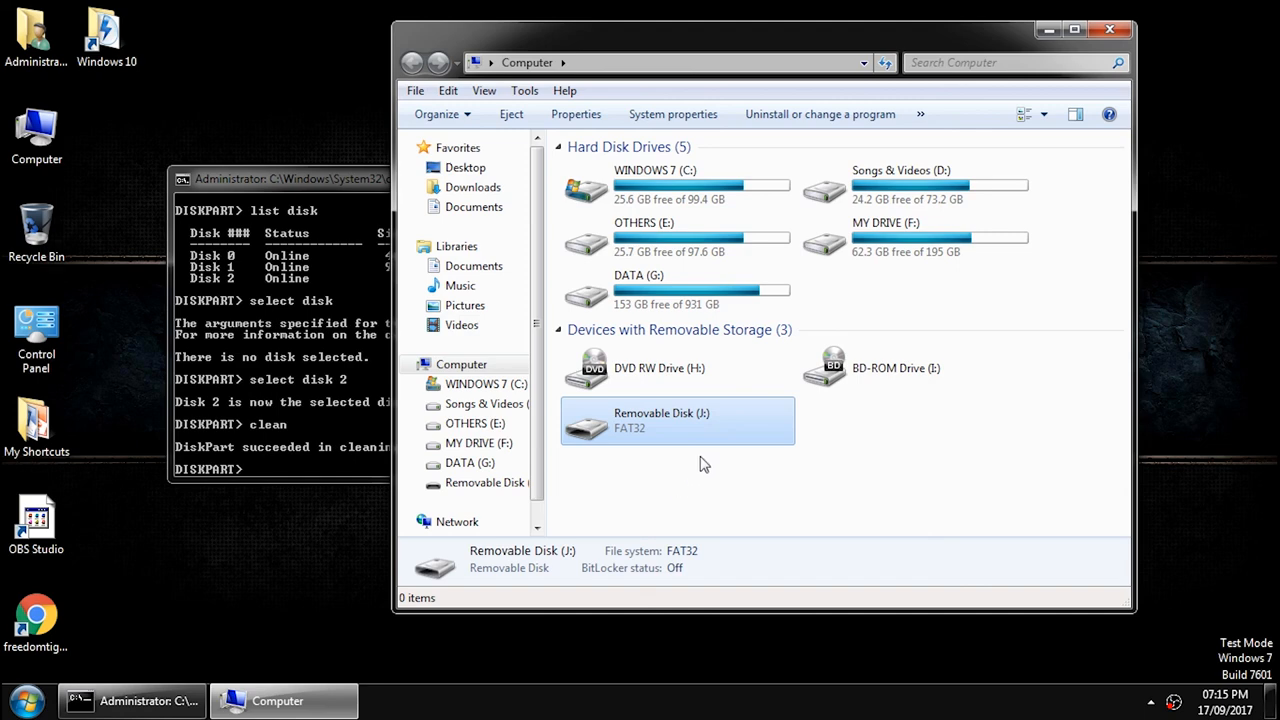
pyautogui.click(1107, 30)
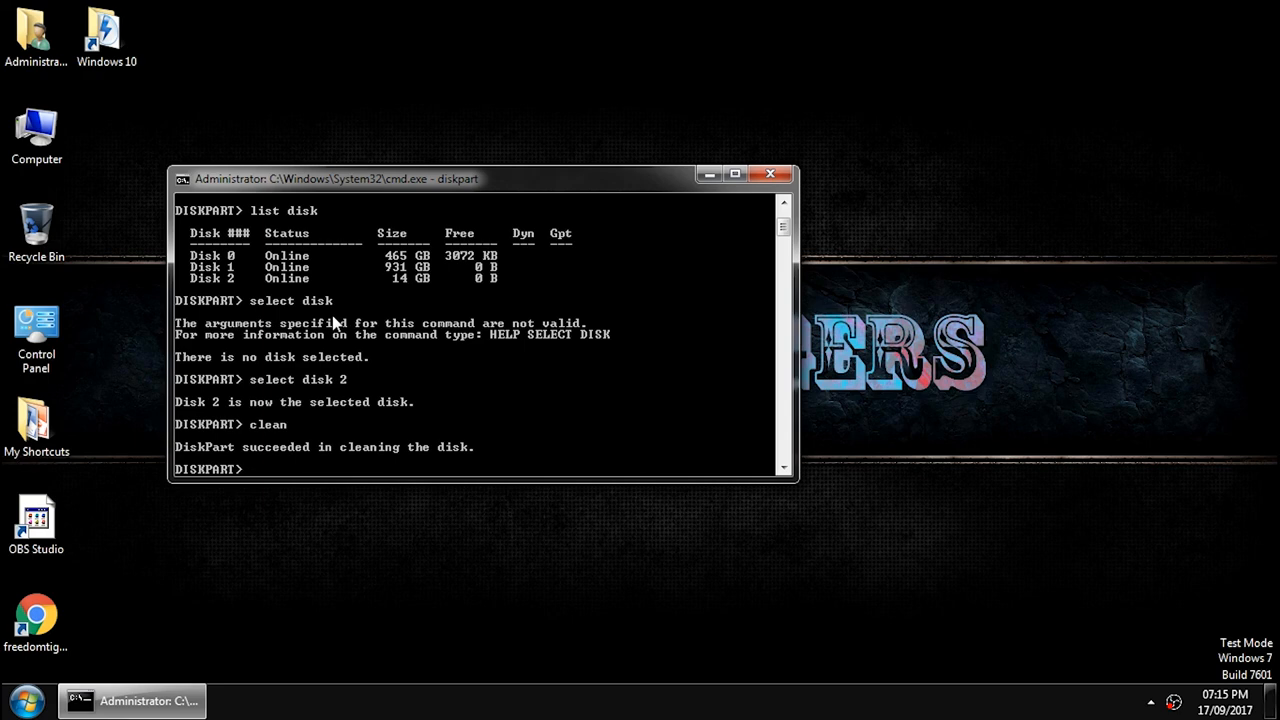
# Create a primary partition on the selected disk in DiskPart and quick-format it with fs=ntfs.
pyautogui.write('reate partition primary')
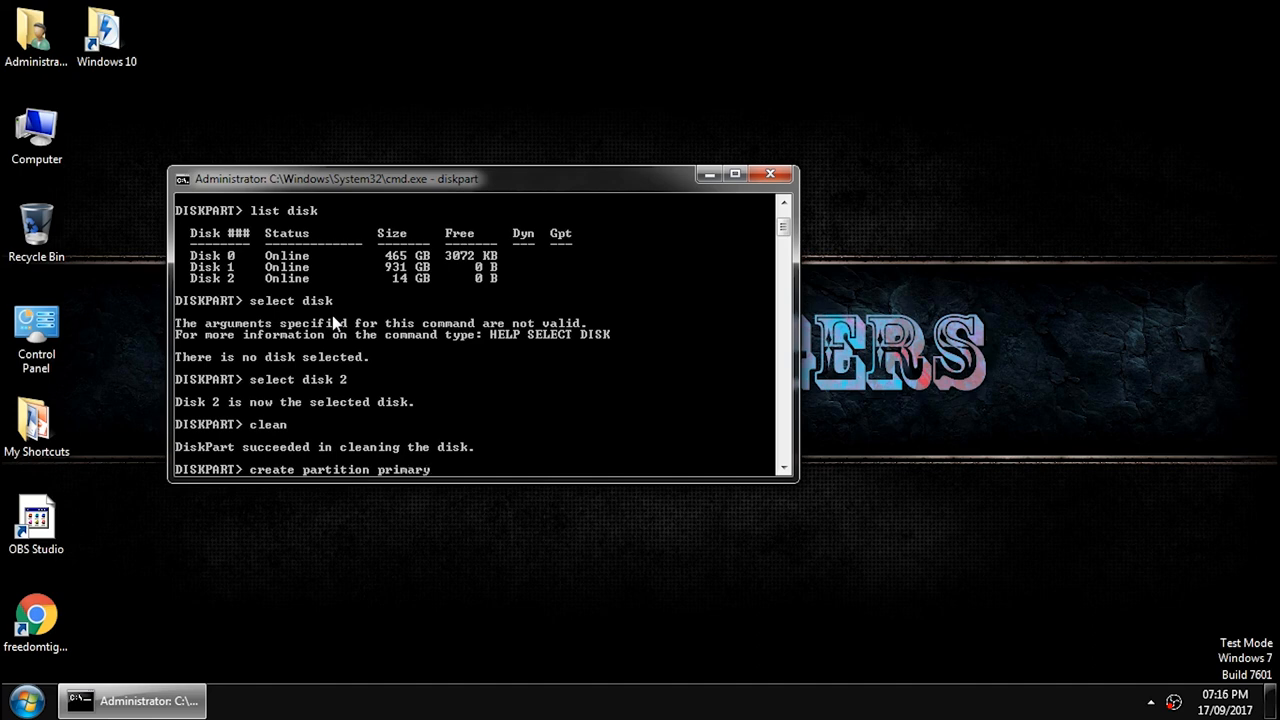
pyautogui.press('Return')
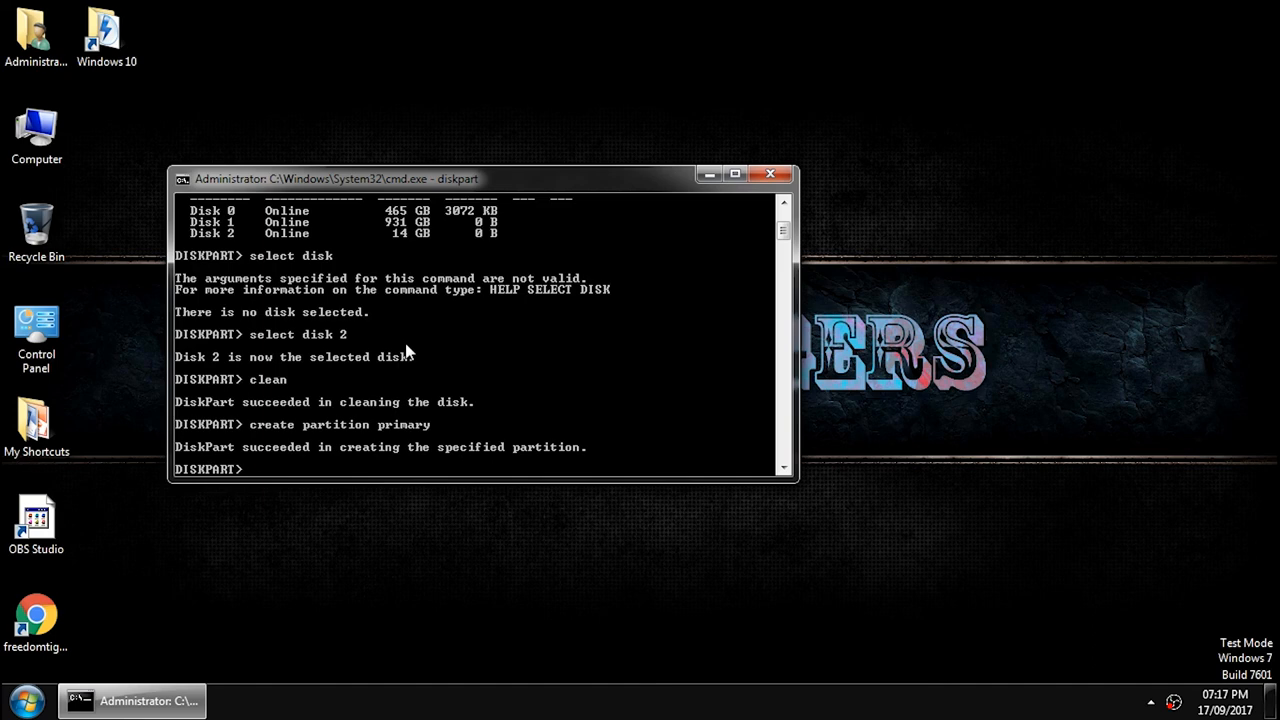
pyautogui.write('format fs=ntfs quic')
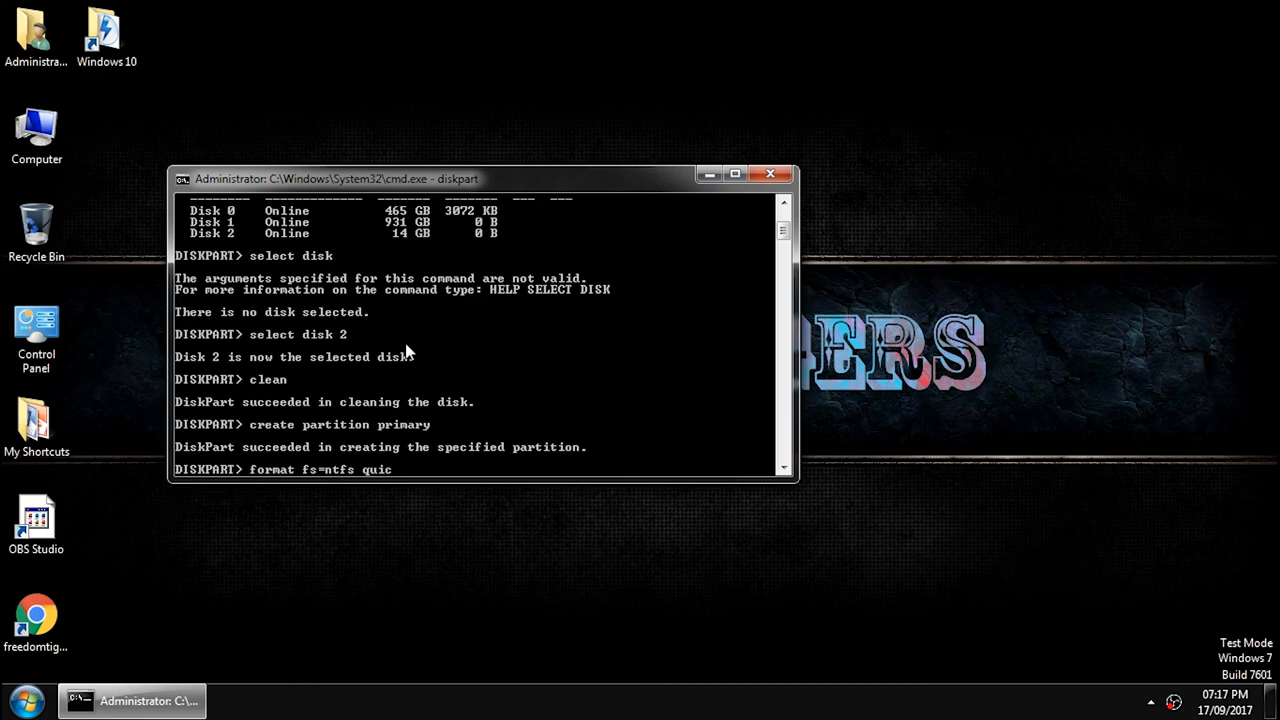
pyautogui.write('k')
pyautogui.press('Return')
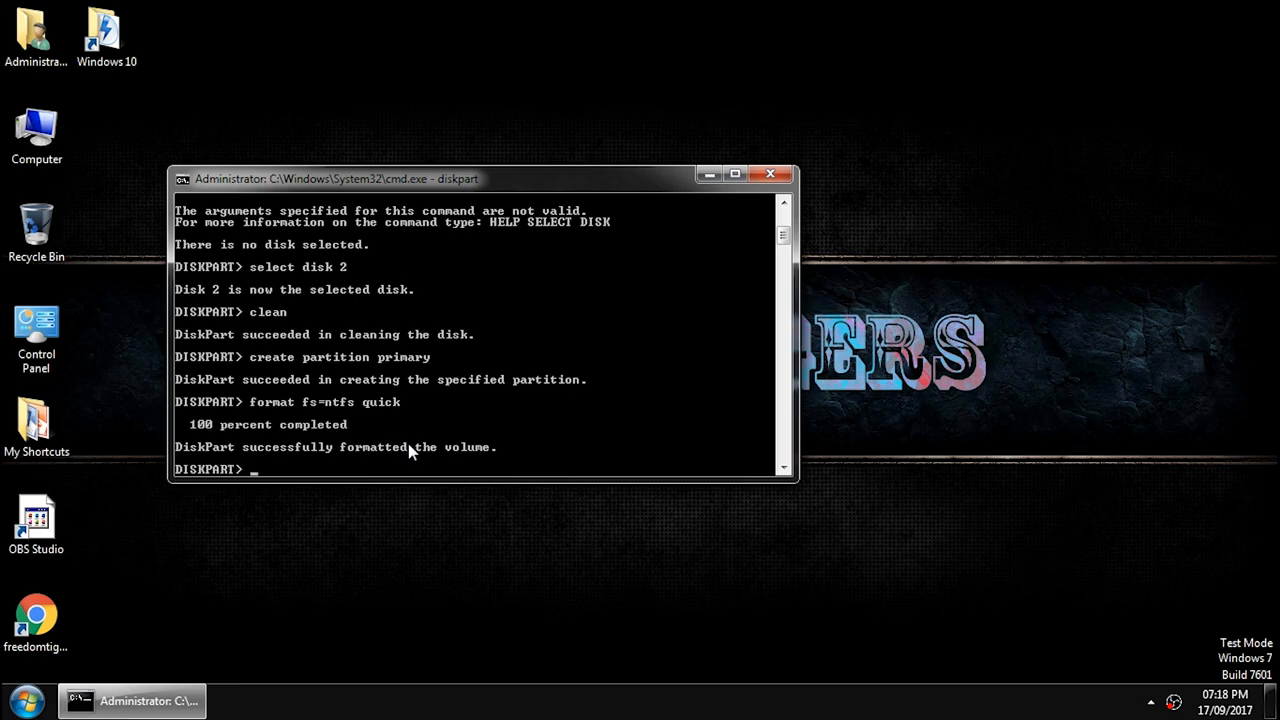
# Mark the new partition as active in DiskPart and list the disk's partitions.
pyautogui.write('active')
pyautogui.press('Return')
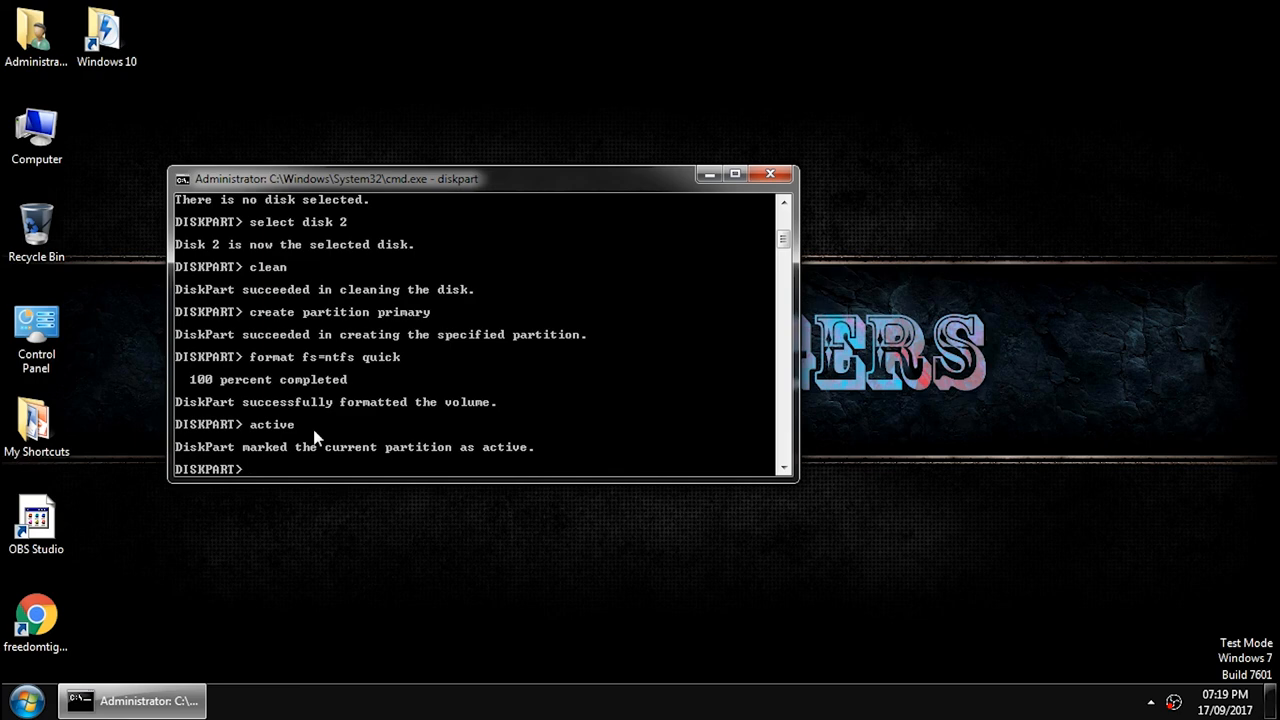
pyautogui.write('list partito')
pyautogui.press('BackSpace')
pyautogui.write('ion')
pyautogui.press('Return')
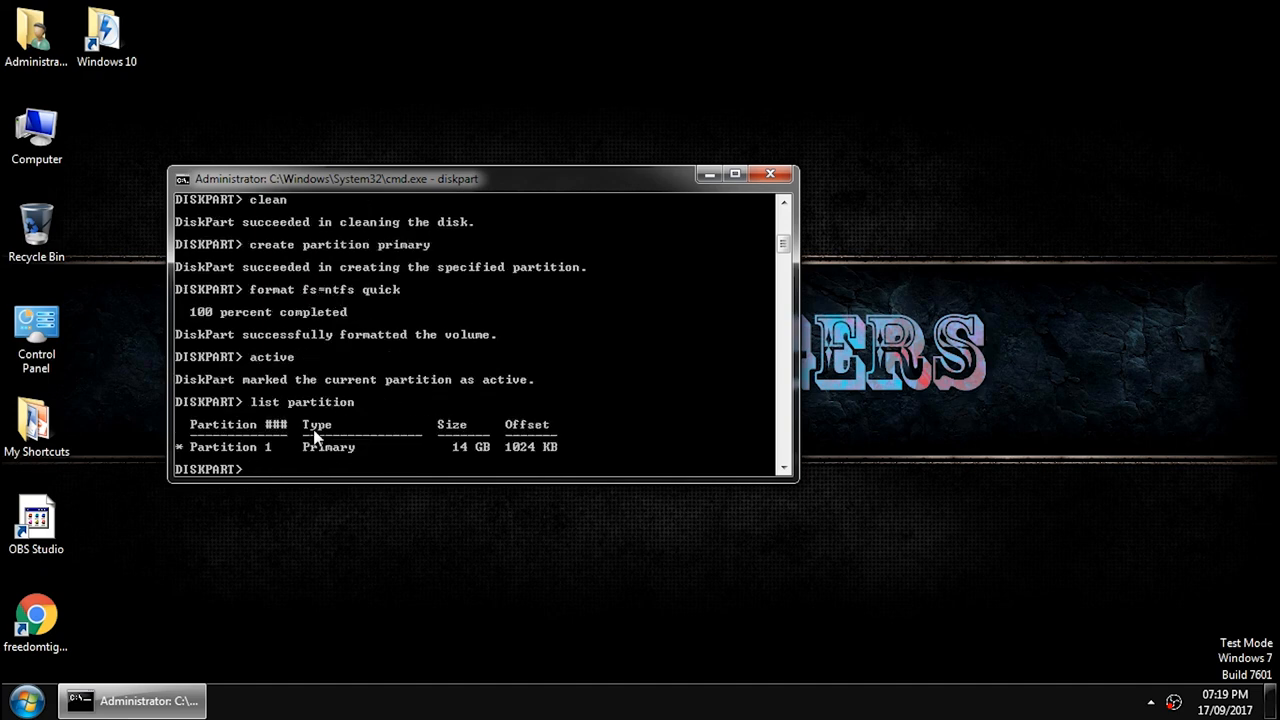
# Select partition 1 in DiskPart and mark it as active.
pyautogui.write('select partition 1')
pyautogui.press('Return')
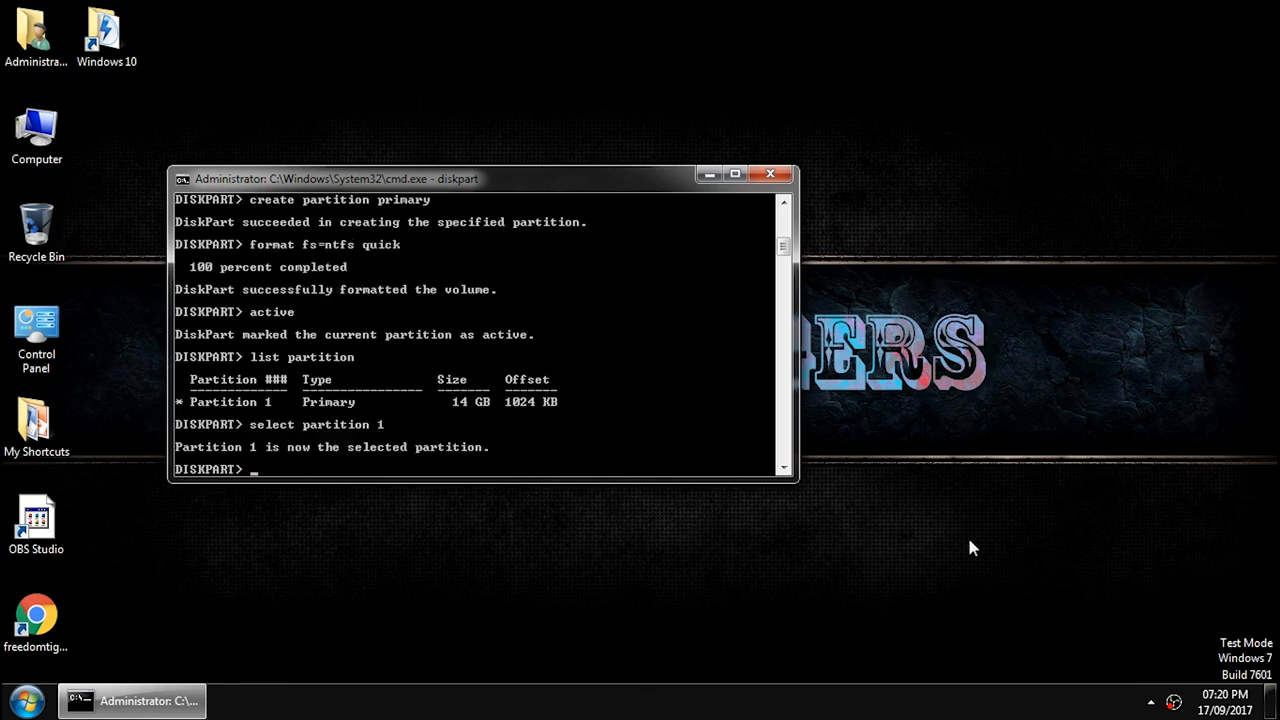
pyautogui.write('active')
pyautogui.press('Return')
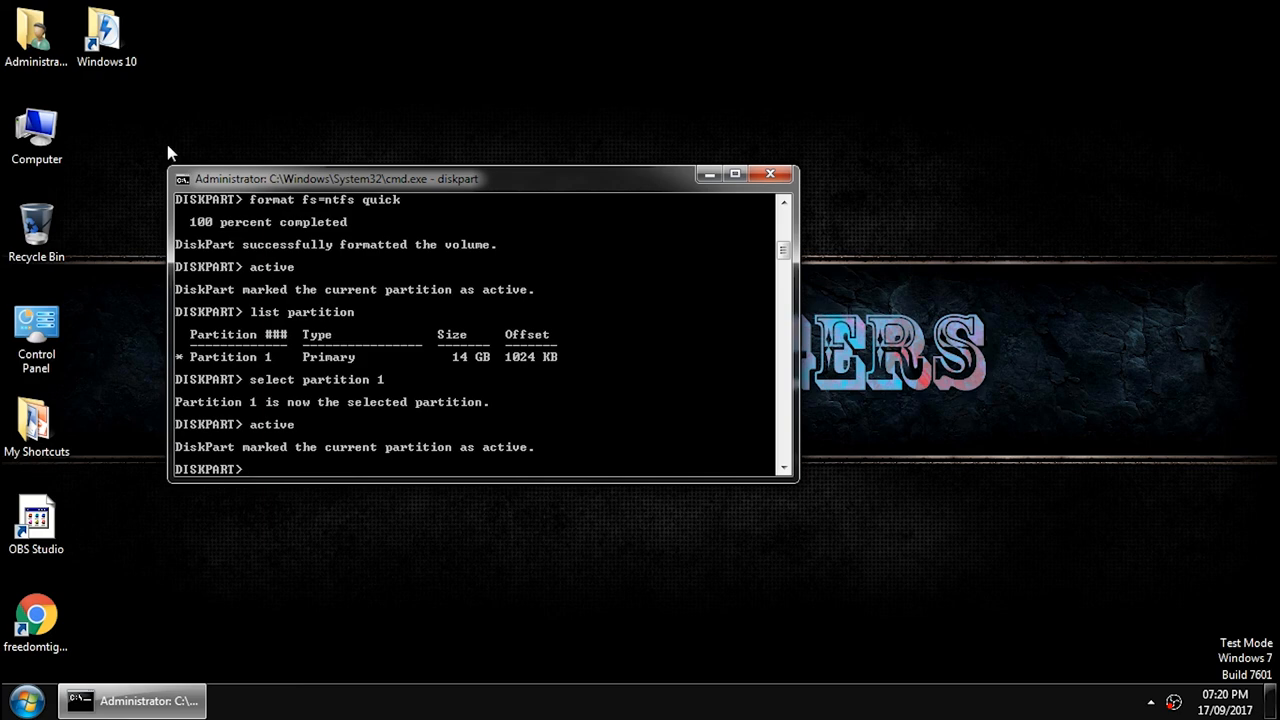
# Check the removable disk (J:) in Disk Management and in the Computer window, and close the Computer window.
pyautogui.rightClick(45, 133)
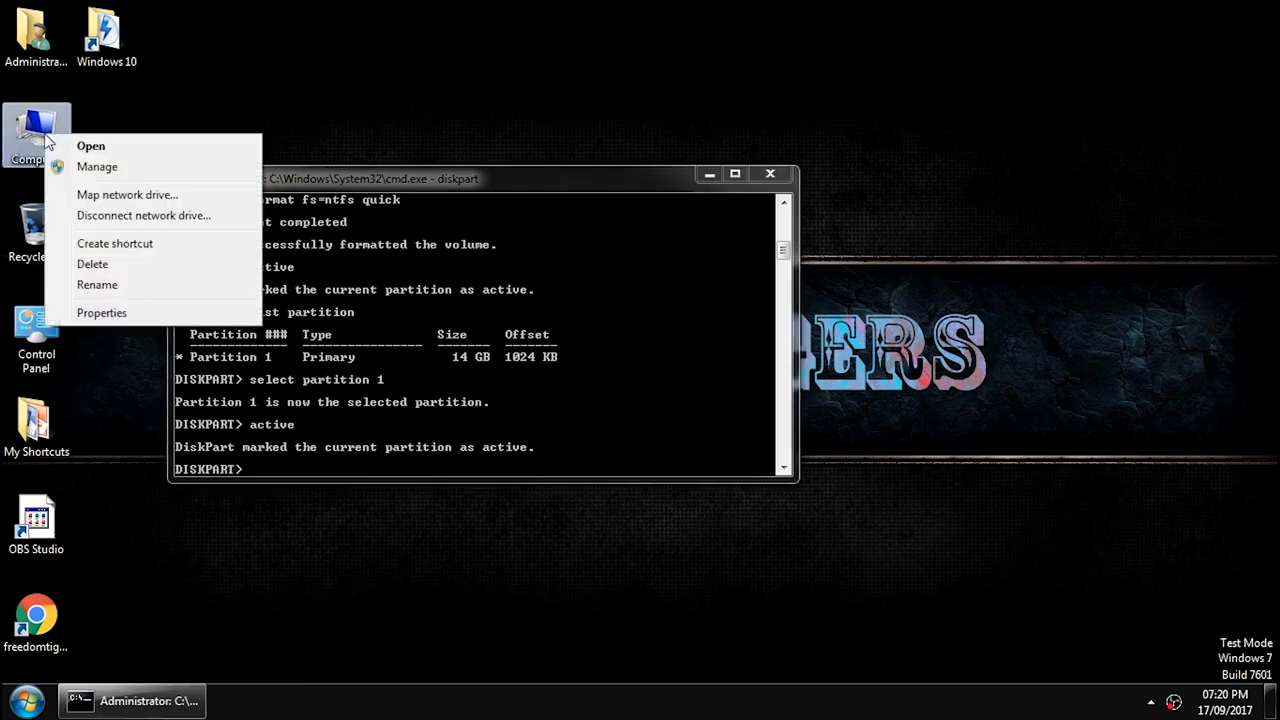
pyautogui.click(80, 172)
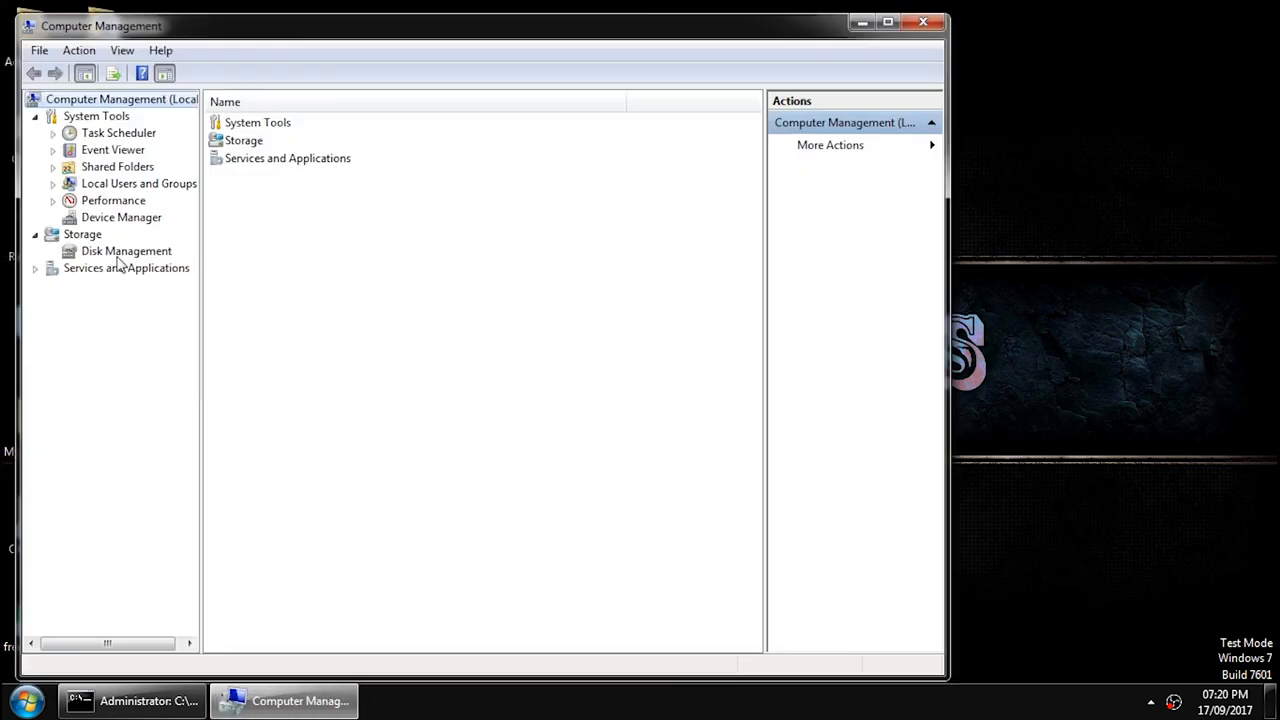
pyautogui.click(117, 254)
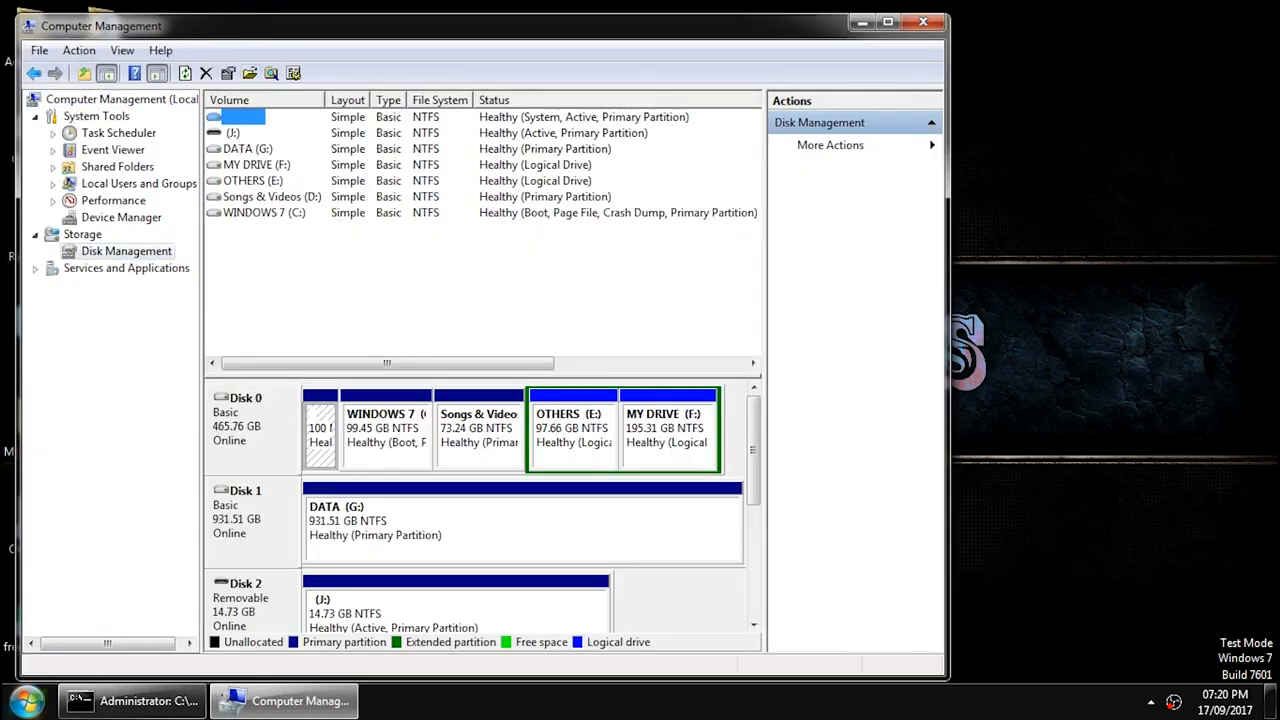
pyautogui.press('super')
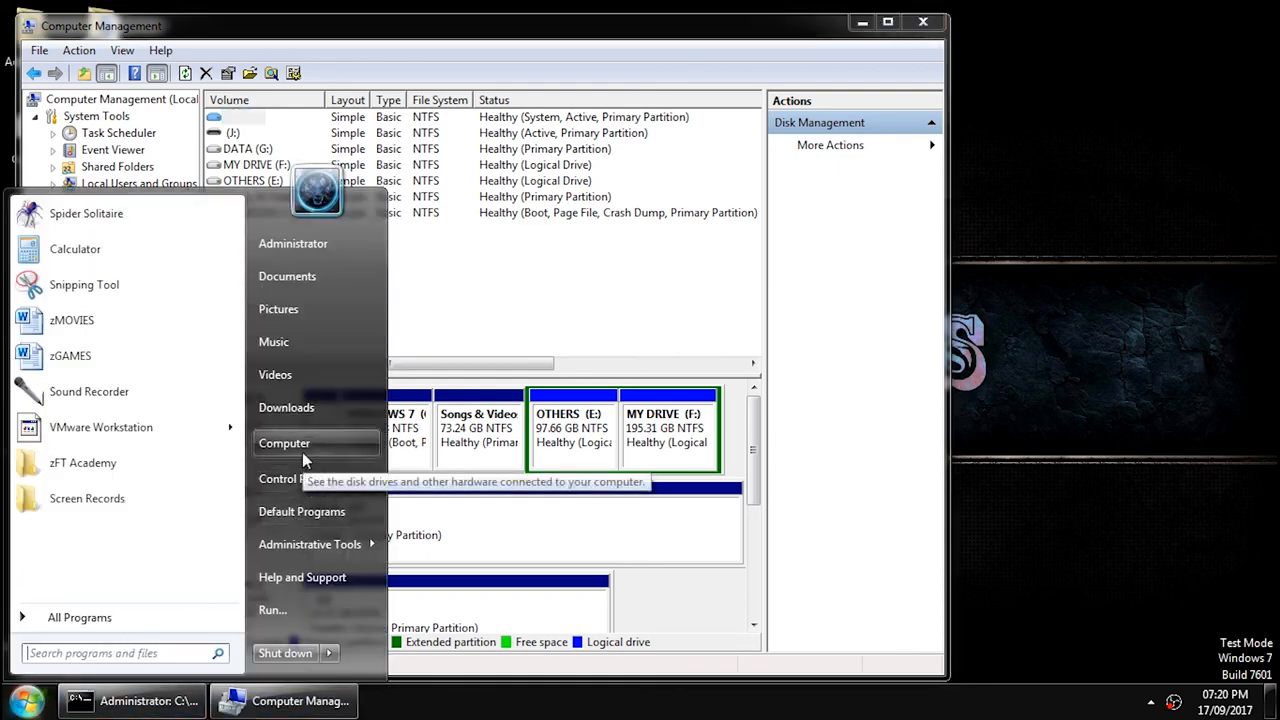
pyautogui.click(300, 450)
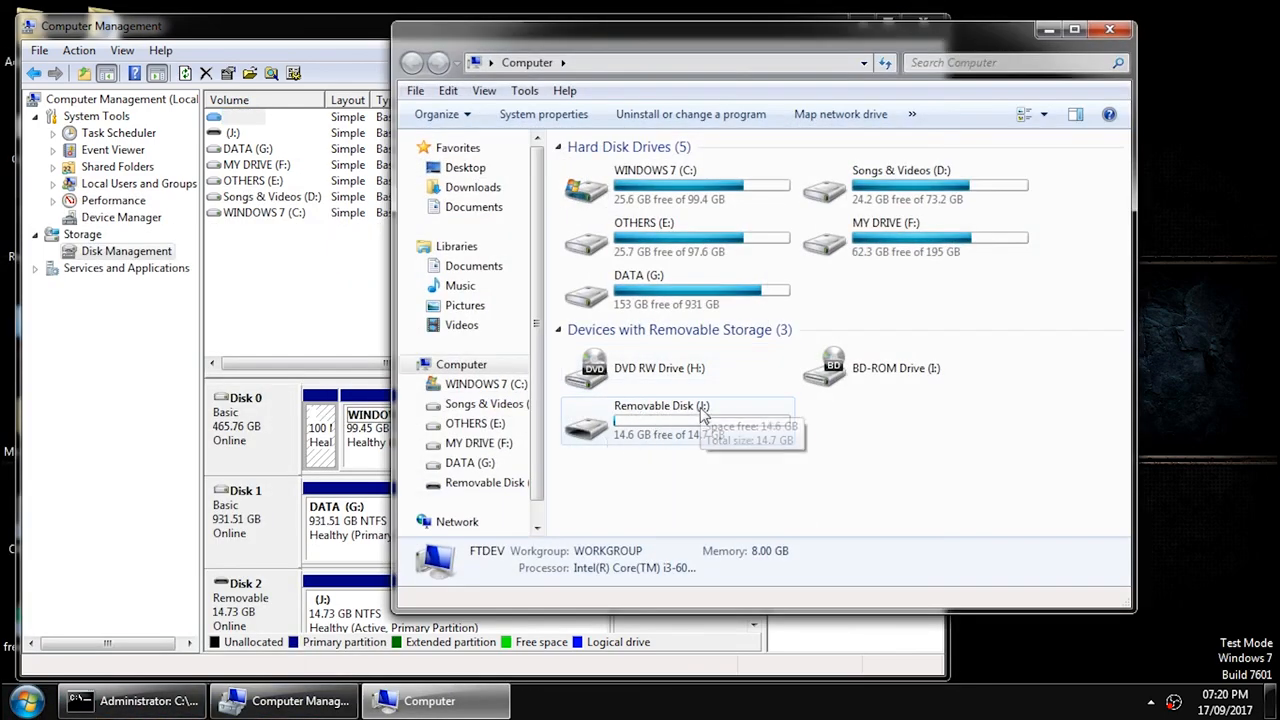
pyautogui.click(1109, 29)
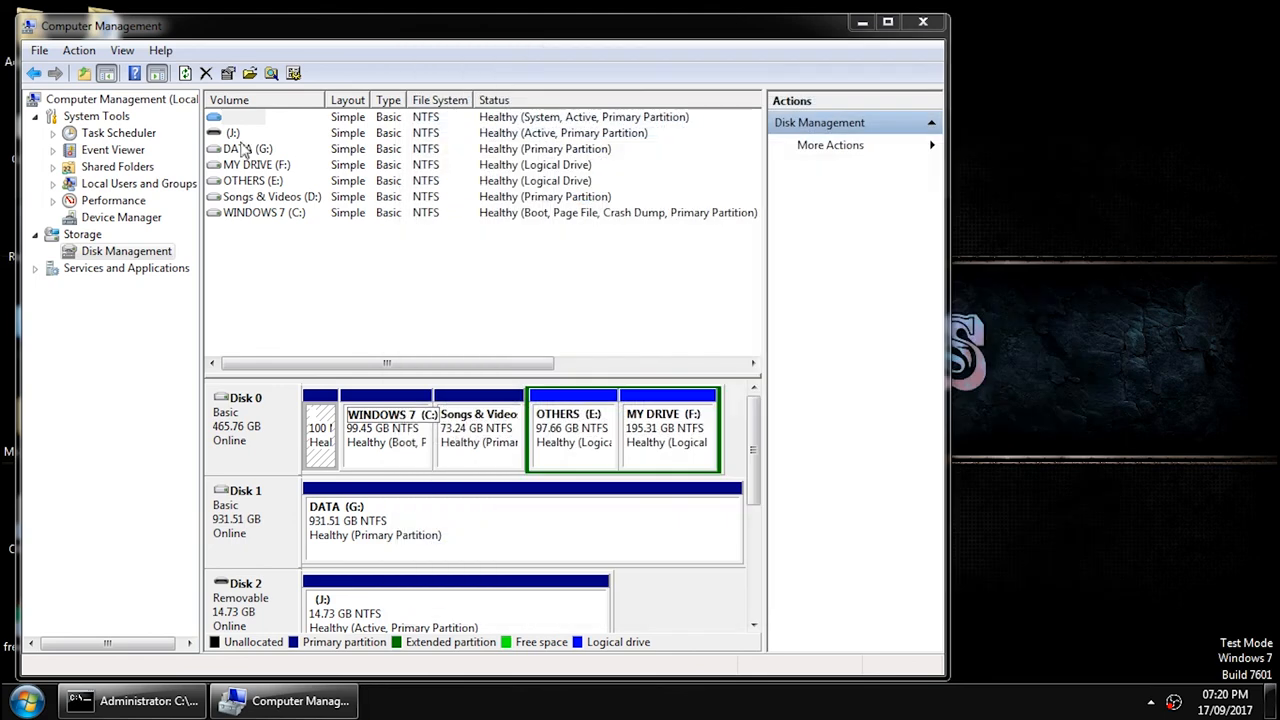
# Check the J: volume's entry in Disk Management, and close Computer Management and the command prompt.
pyautogui.click(236, 134)
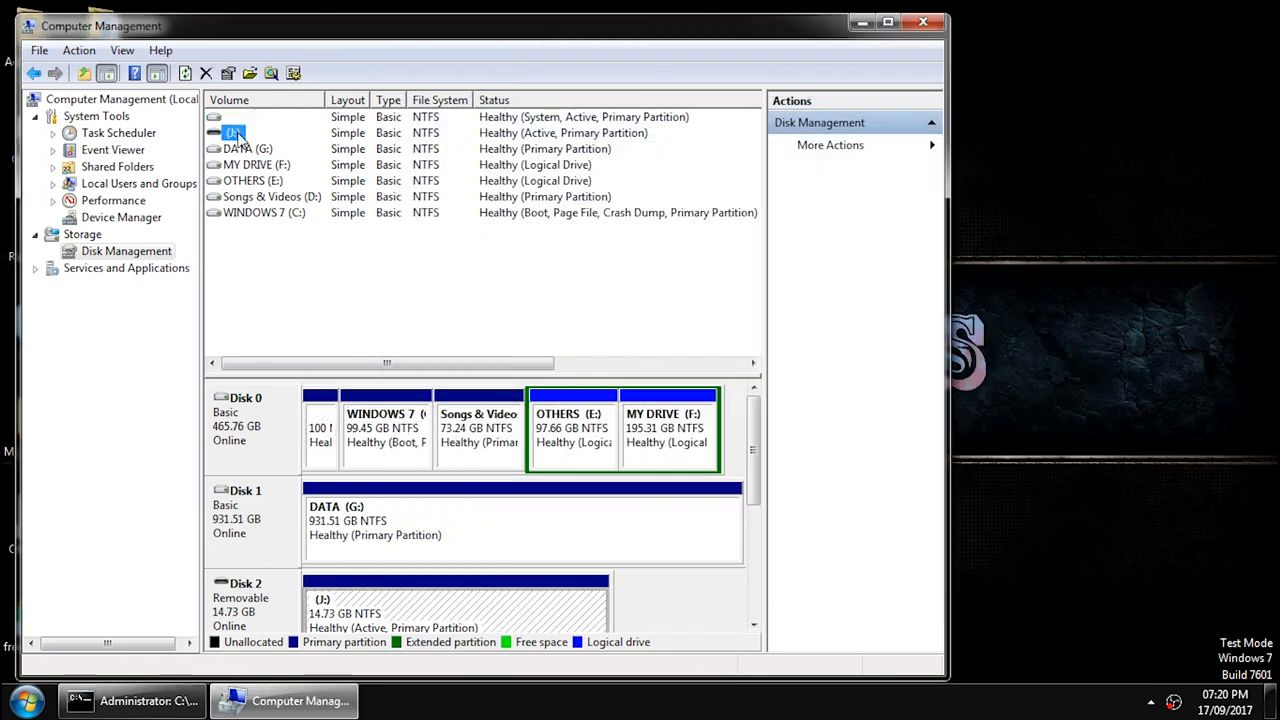
pyautogui.click(418, 134)
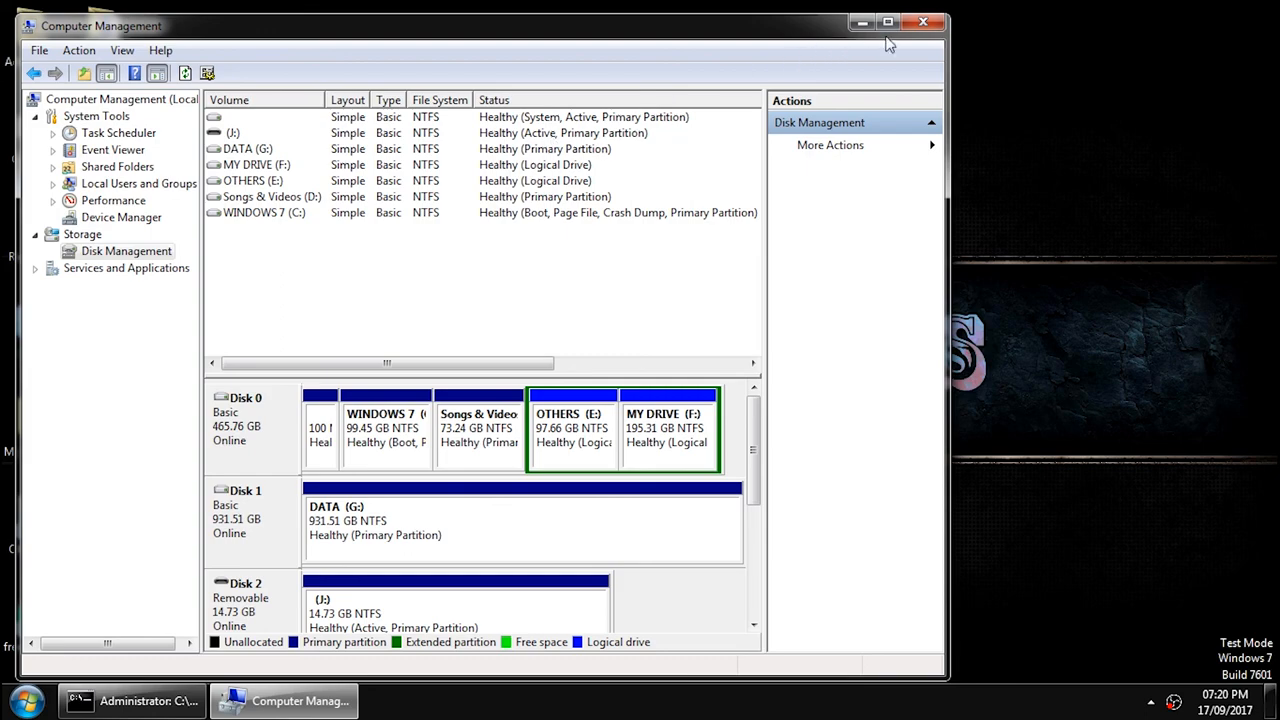
pyautogui.click(916, 22)
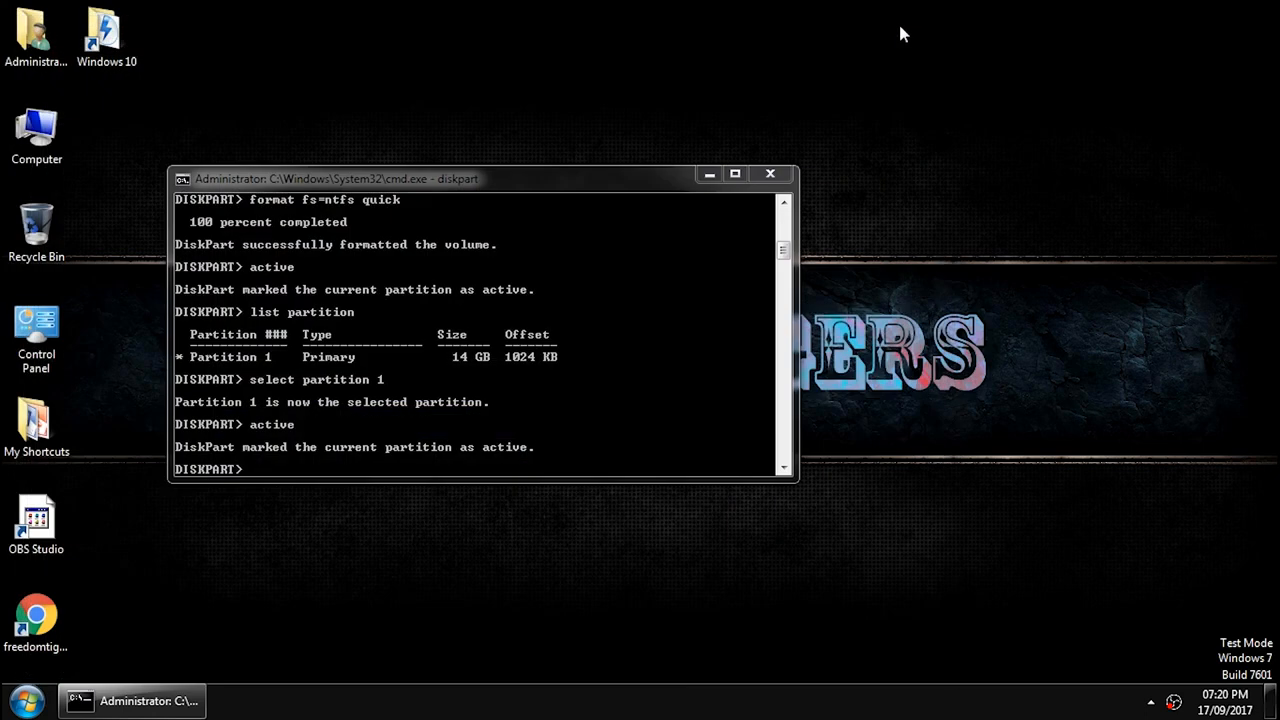
pyautogui.click(769, 178)
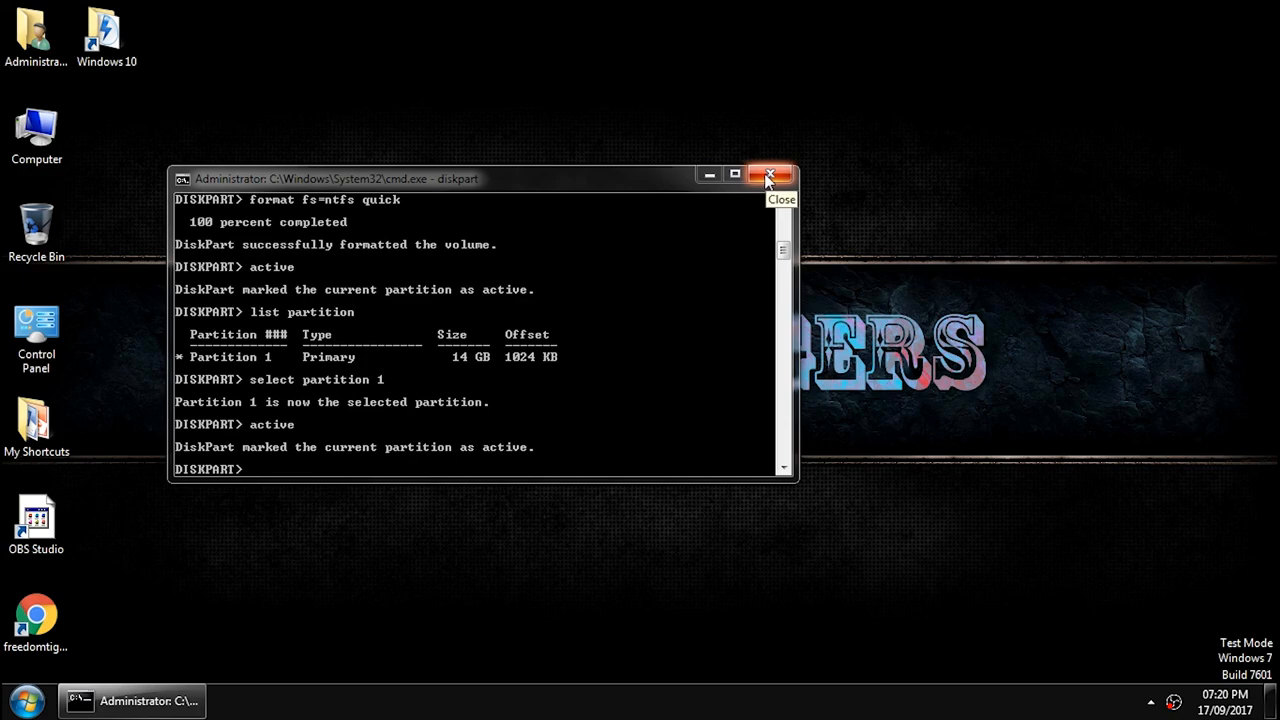
# Refresh the desktop and open the Windows 10 shortcut folder that holds the ISO image.
pyautogui.rightClick(208, 113)
pyautogui.click(246, 170)
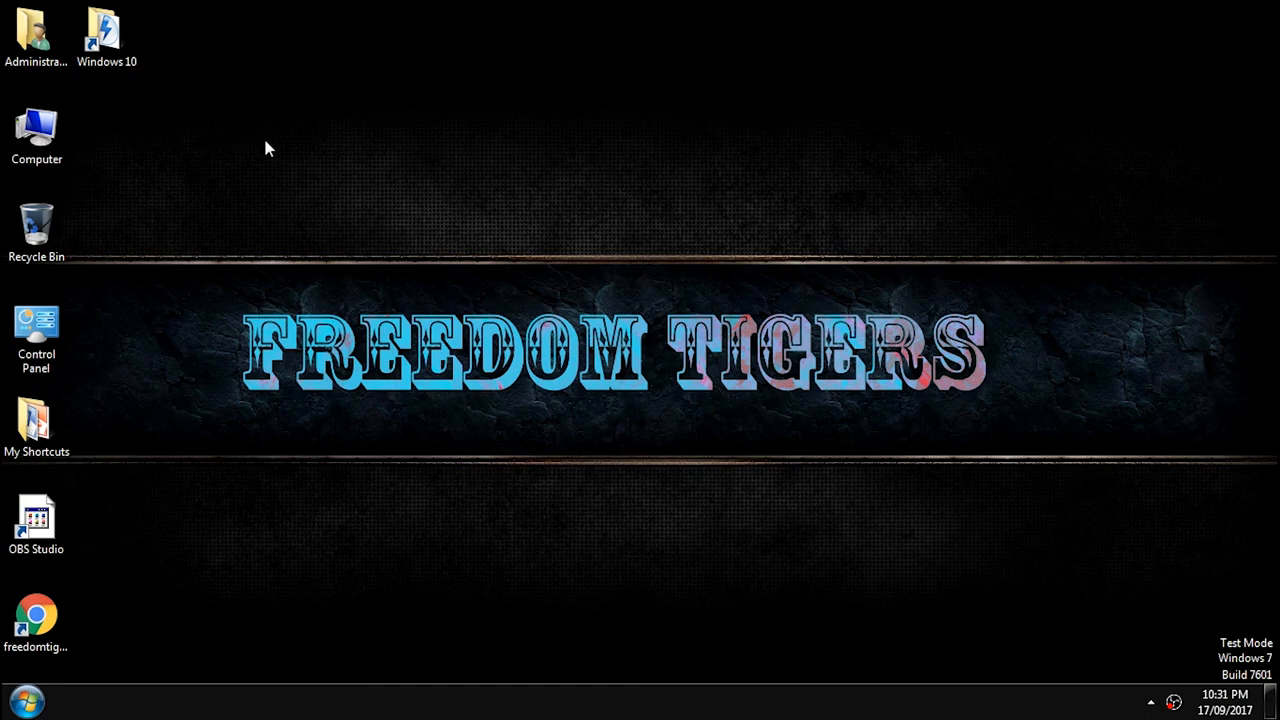
pyautogui.doubleClick(105, 38)
pyautogui.click(548, 195)
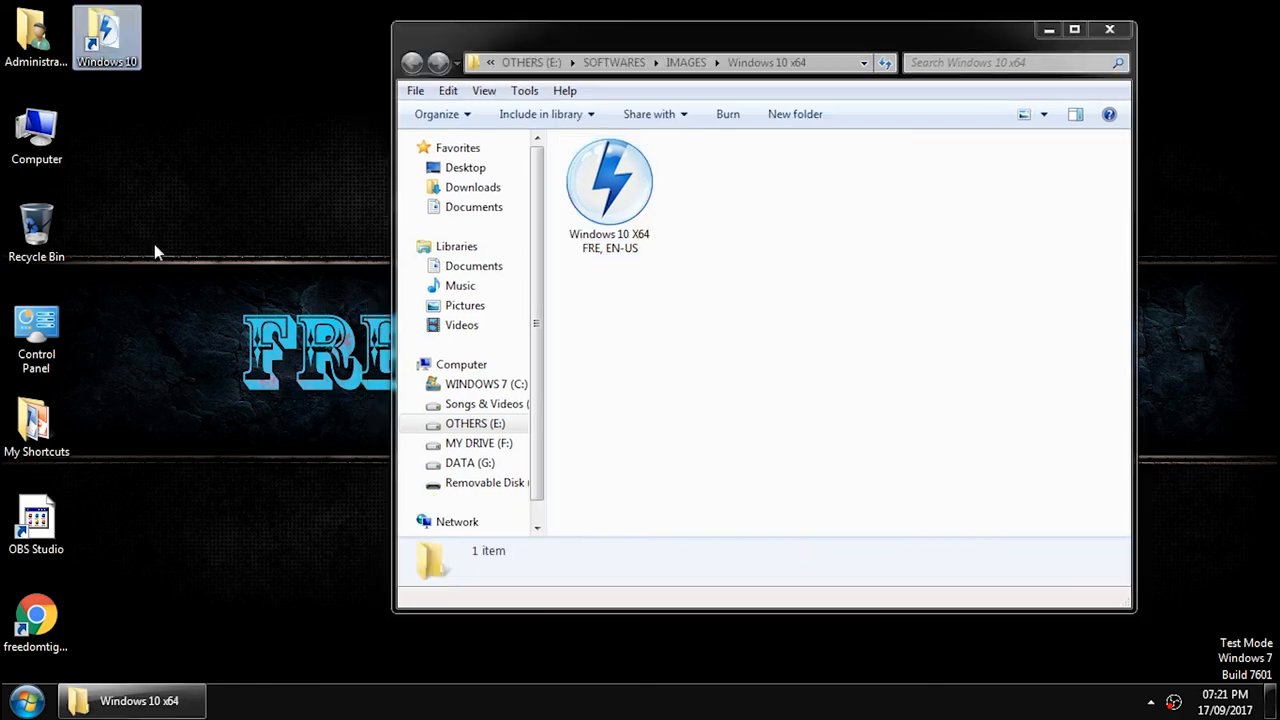
pyautogui.rightClick(154, 244)
pyautogui.click(214, 302)
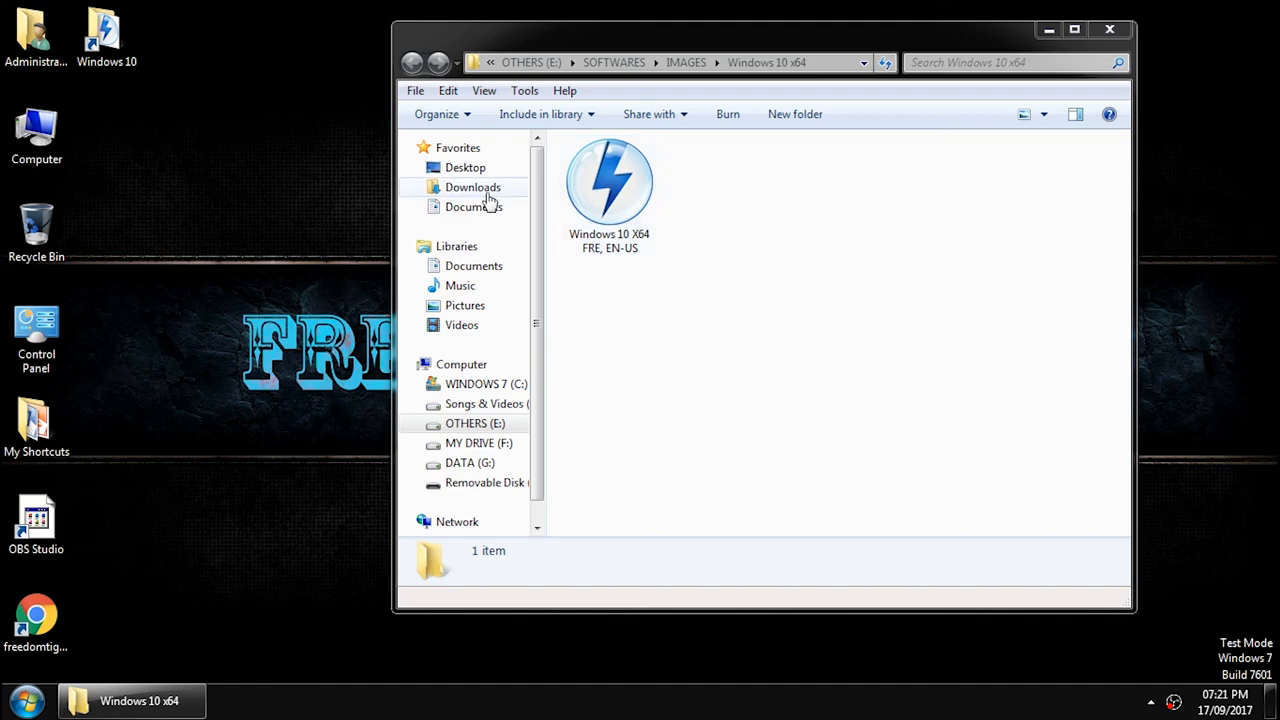
# Launch WinRAR from the installed programs to check that it is available, and close it.
pyautogui.click(27, 700)
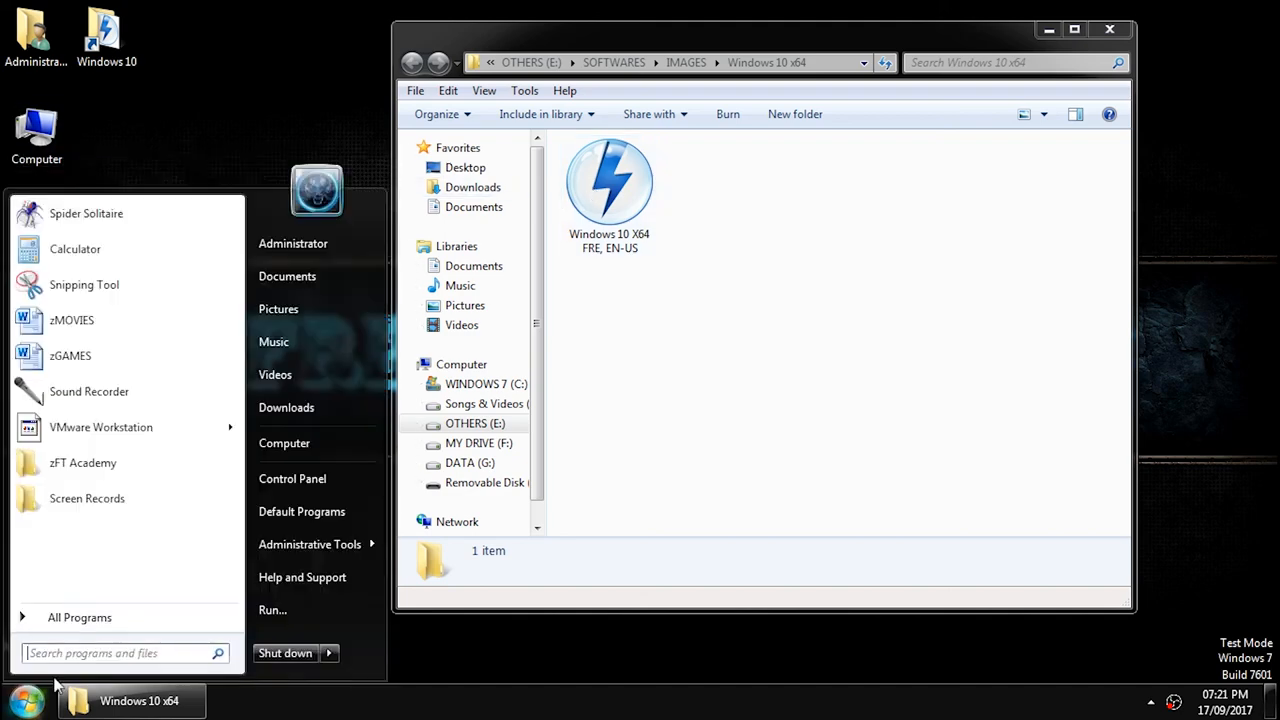
pyautogui.click(70, 614)
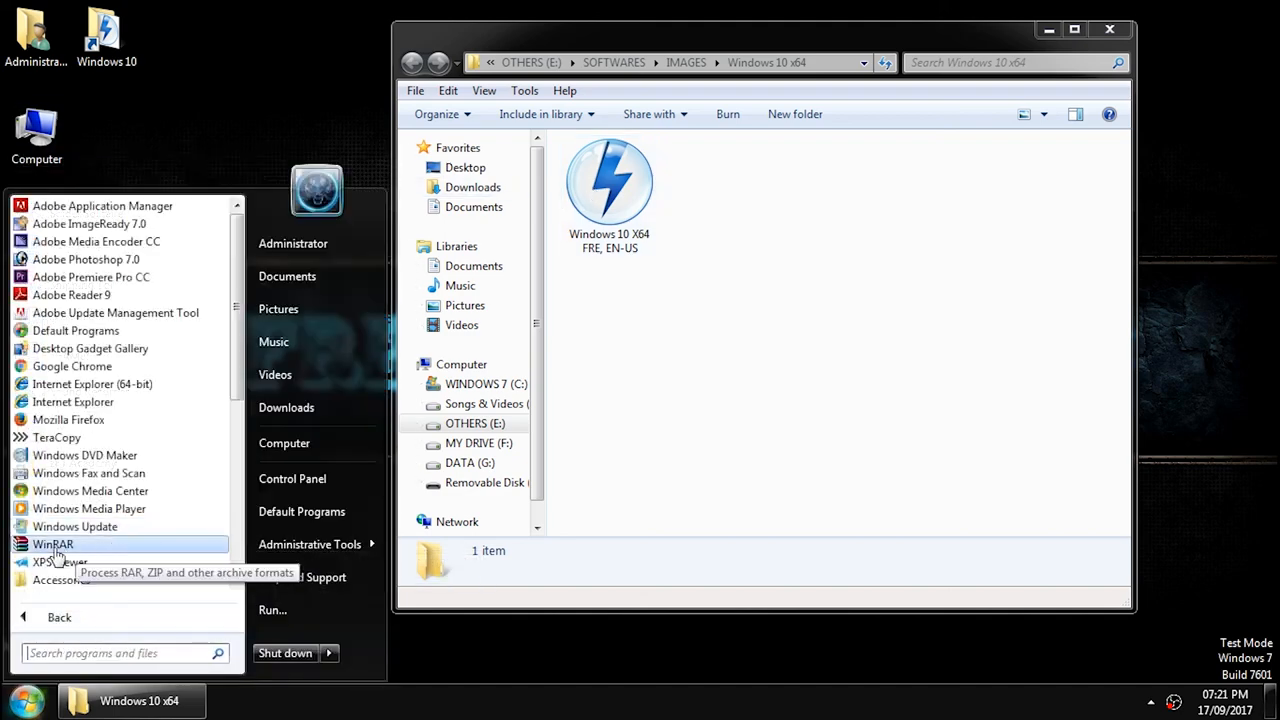
pyautogui.click(88, 545)
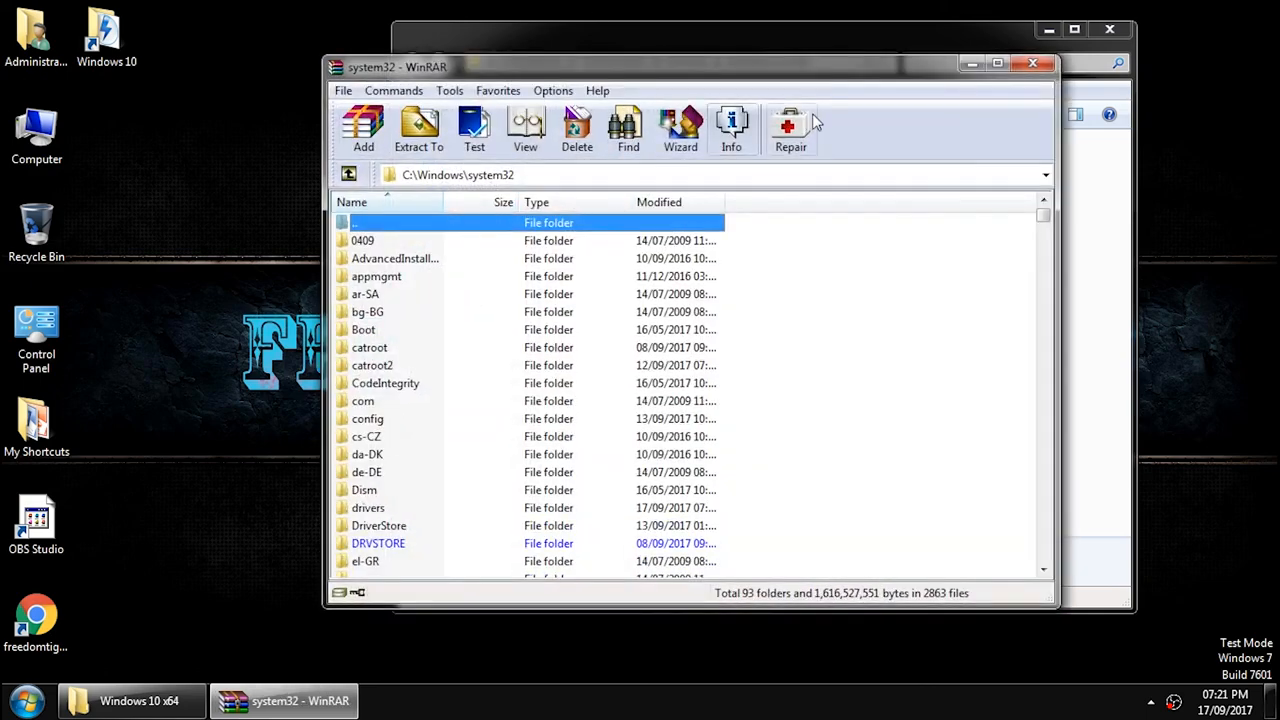
pyautogui.click(1033, 63)
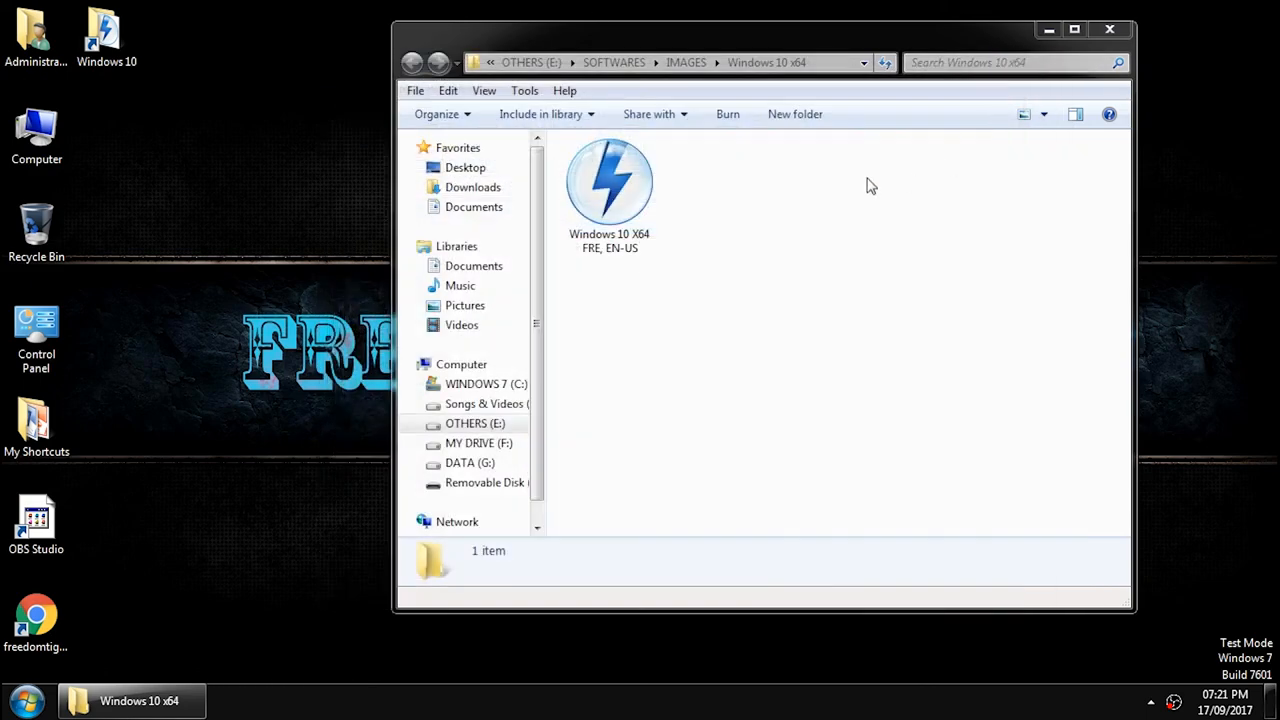
# Extract the Windows 10 X64 FRE, EN-US ISO with WinRAR to Removable Disk (J:).
pyautogui.rightClick(620, 190)
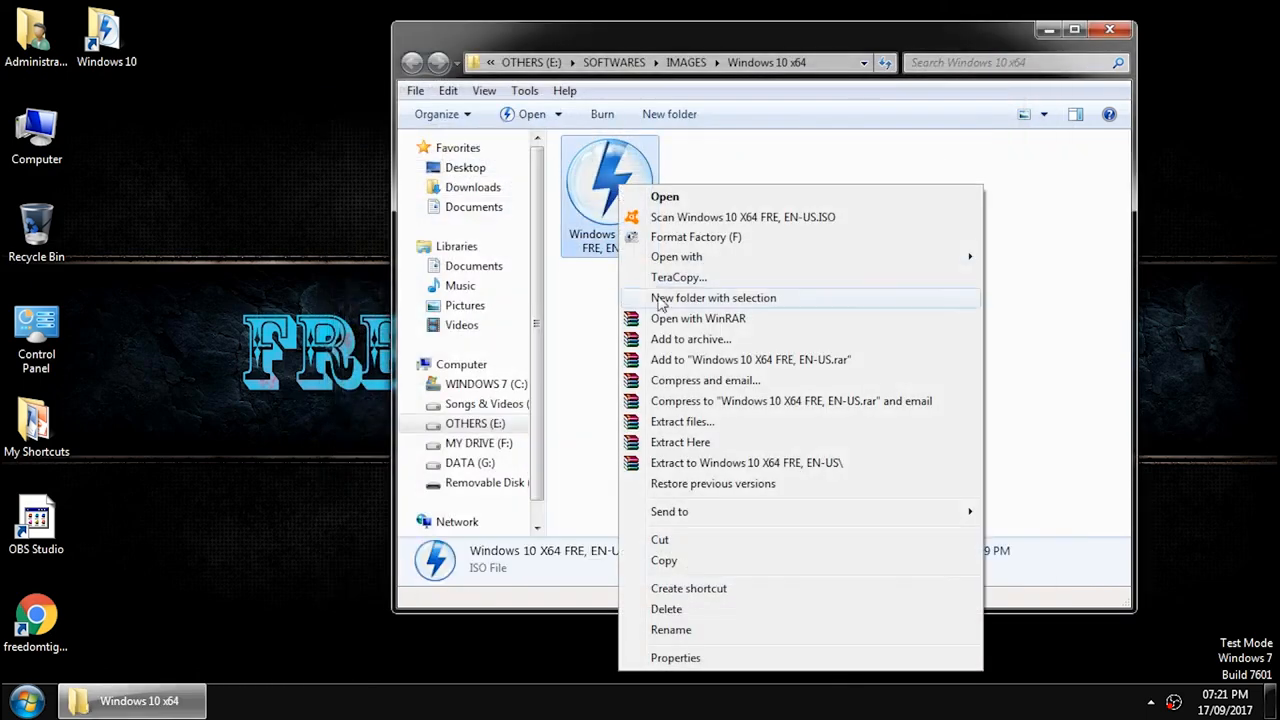
pyautogui.click(690, 428)
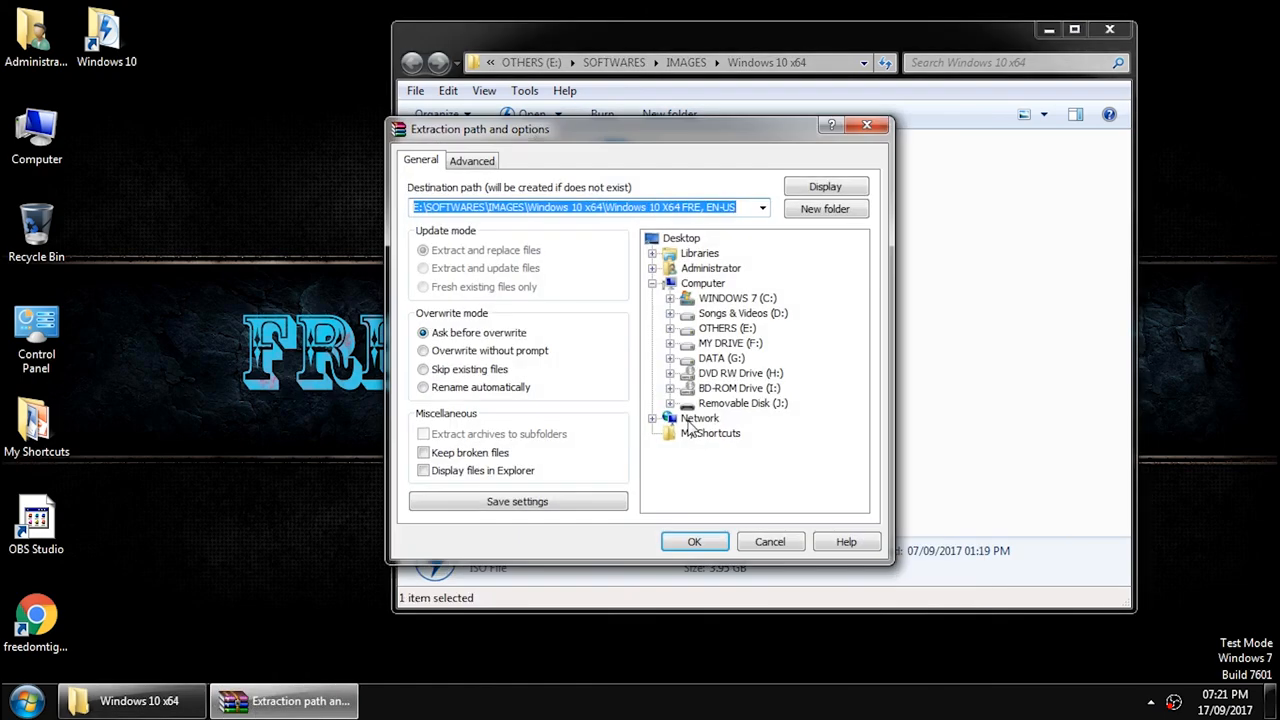
pyautogui.click(726, 403)
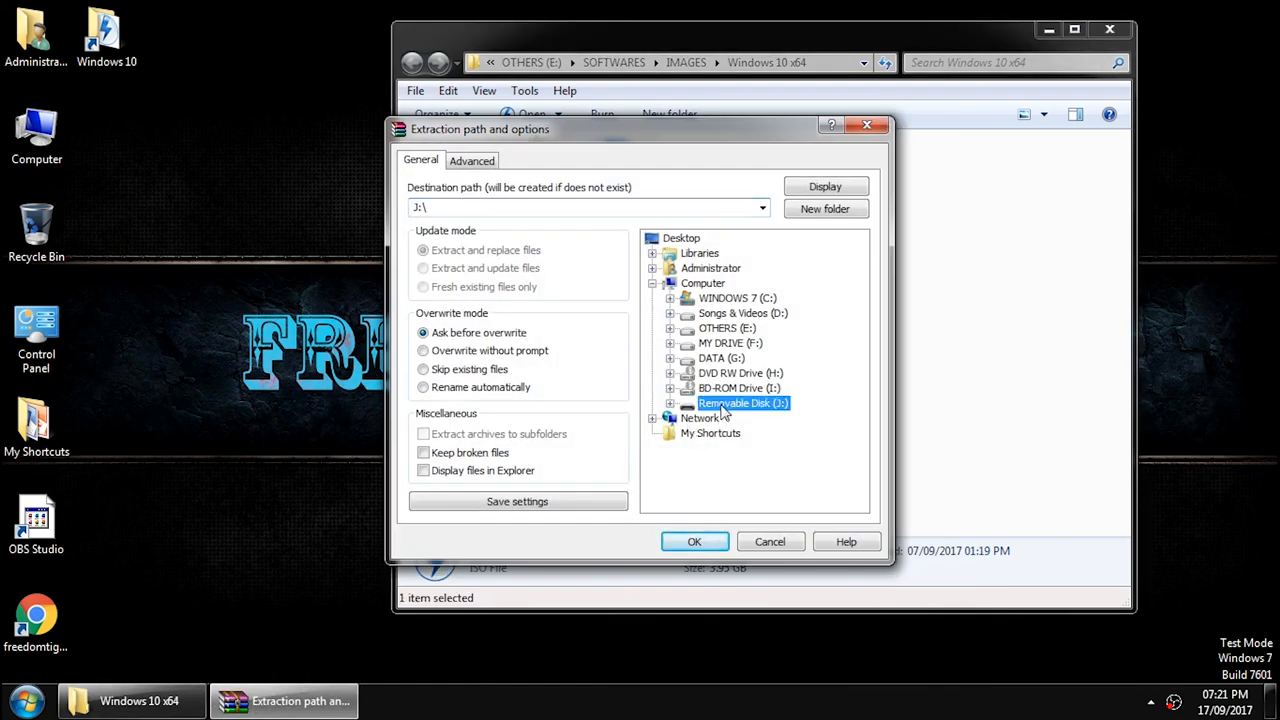
pyautogui.click(693, 542)
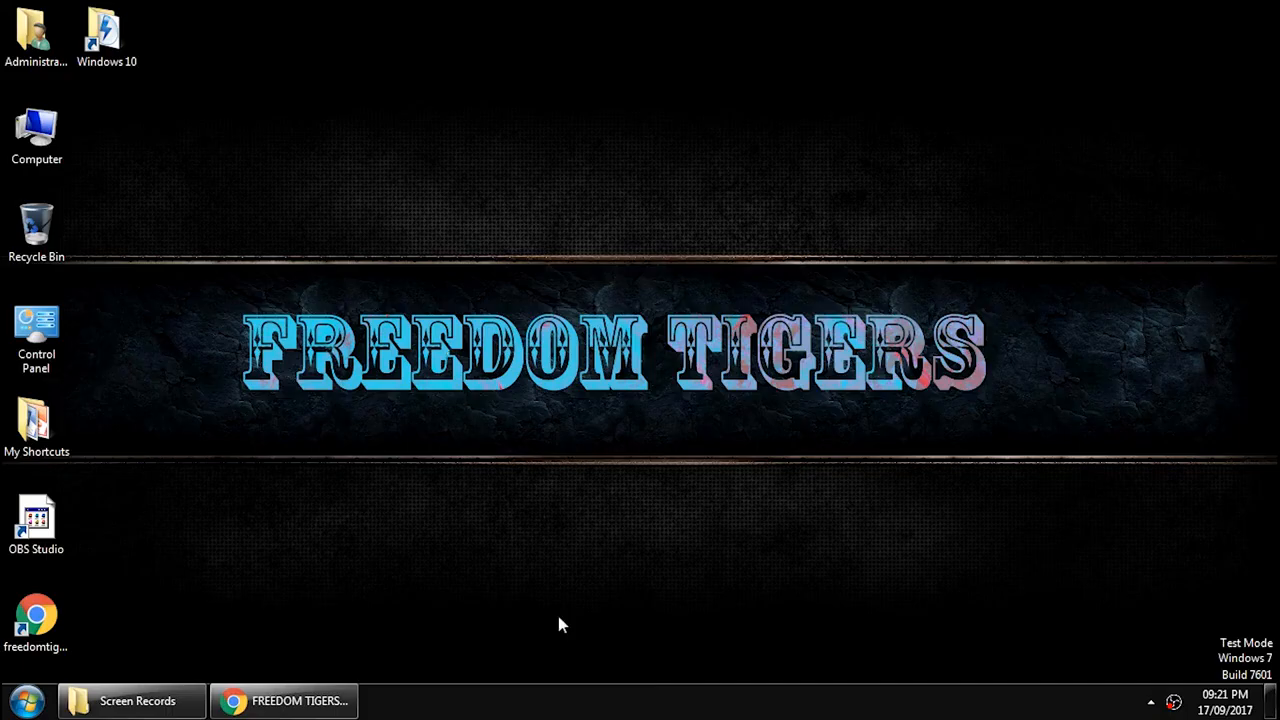
# Switch to Chrome and look through the Freedom Tigers blog's home page and its HTC Desire 826 rooting post.
pyautogui.click(284, 701)
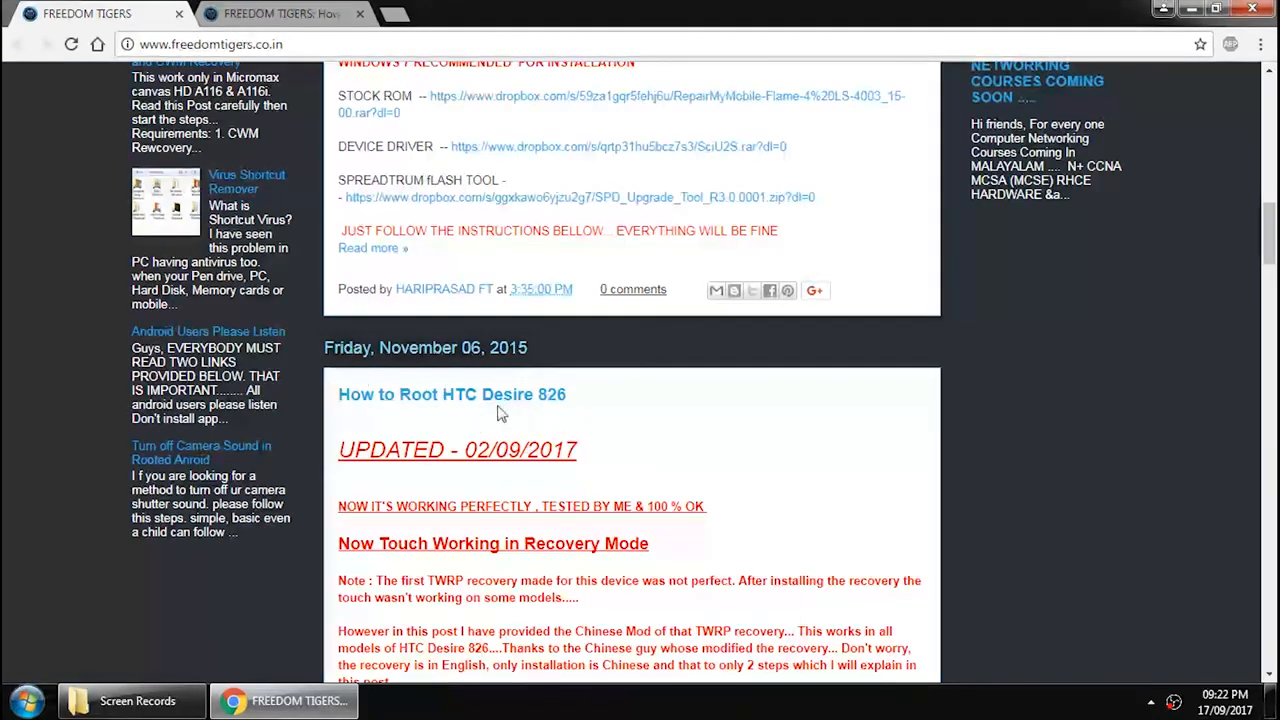
pyautogui.hotkey('ctrl', 'Tab')
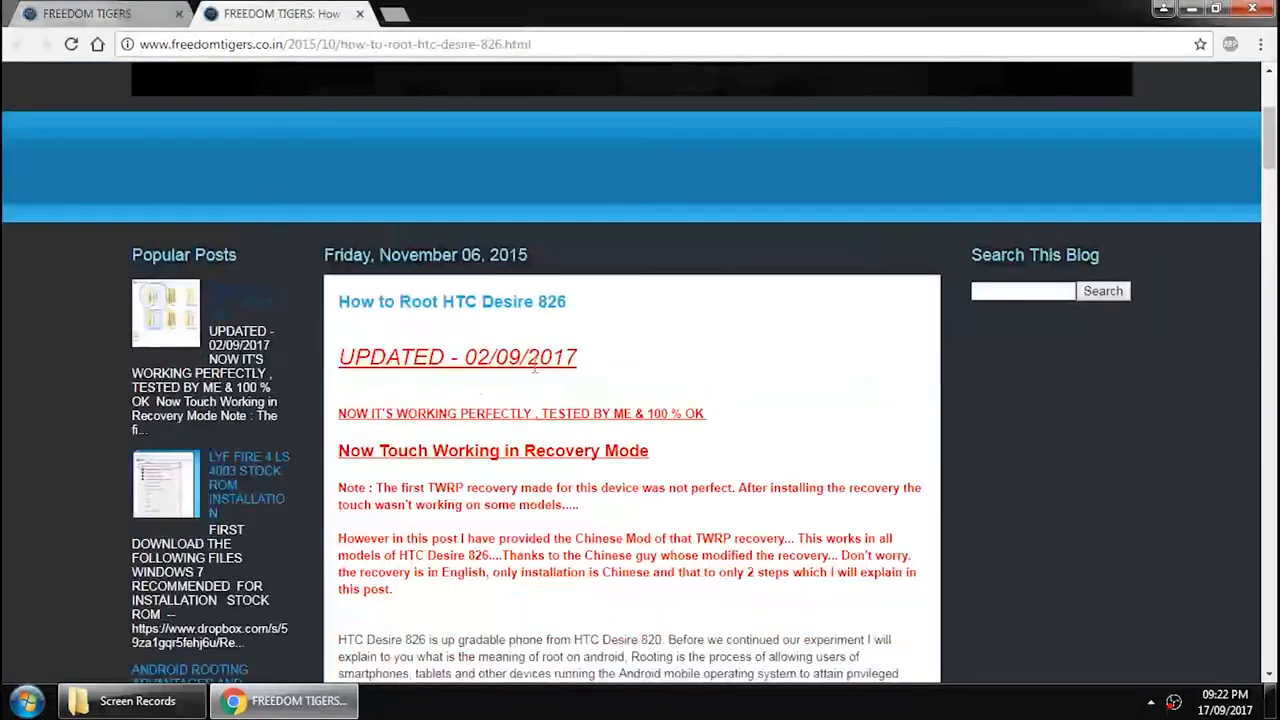
pyautogui.moveTo(1268, 160); pyautogui.dragTo(1274, 305)
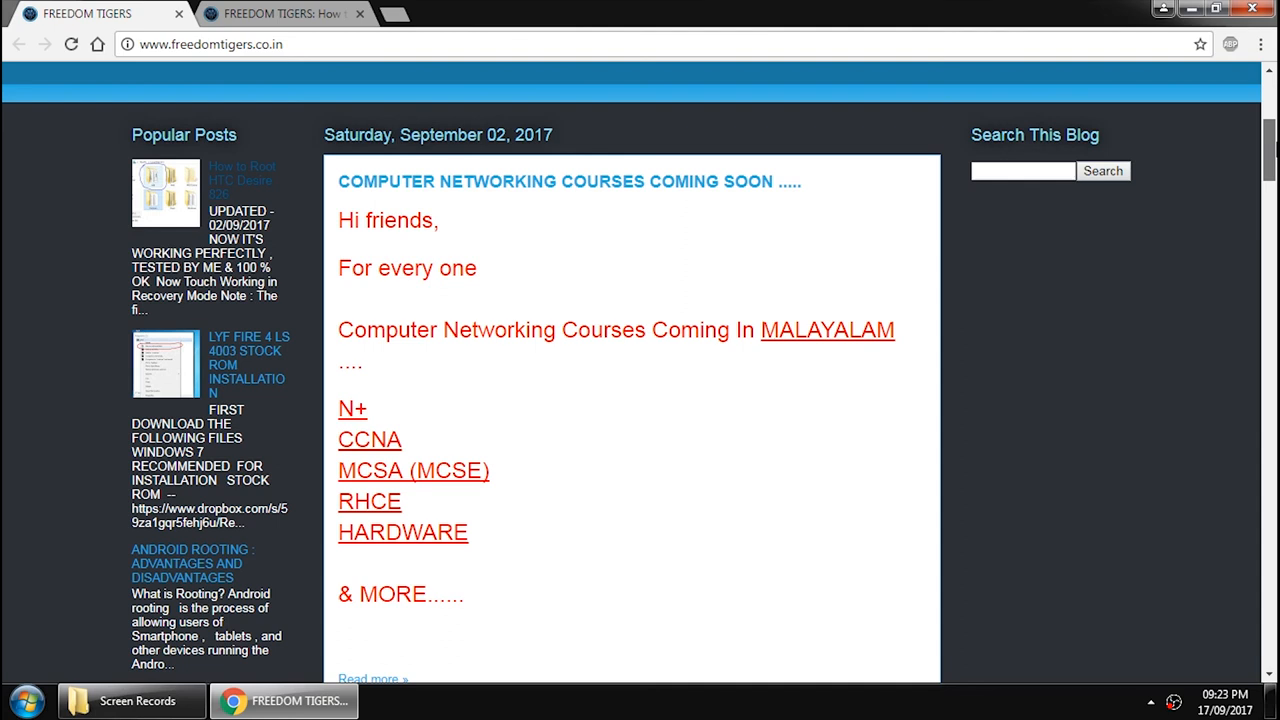
pyautogui.scroll(1, 640, 373)
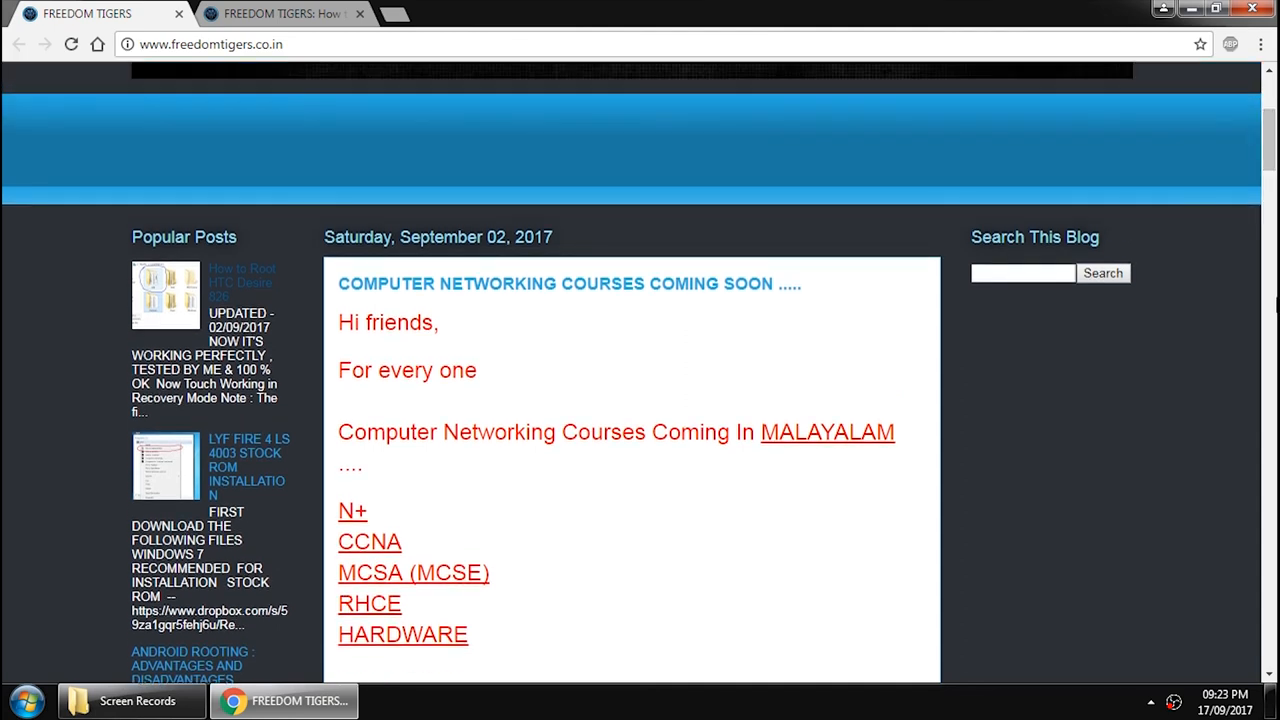